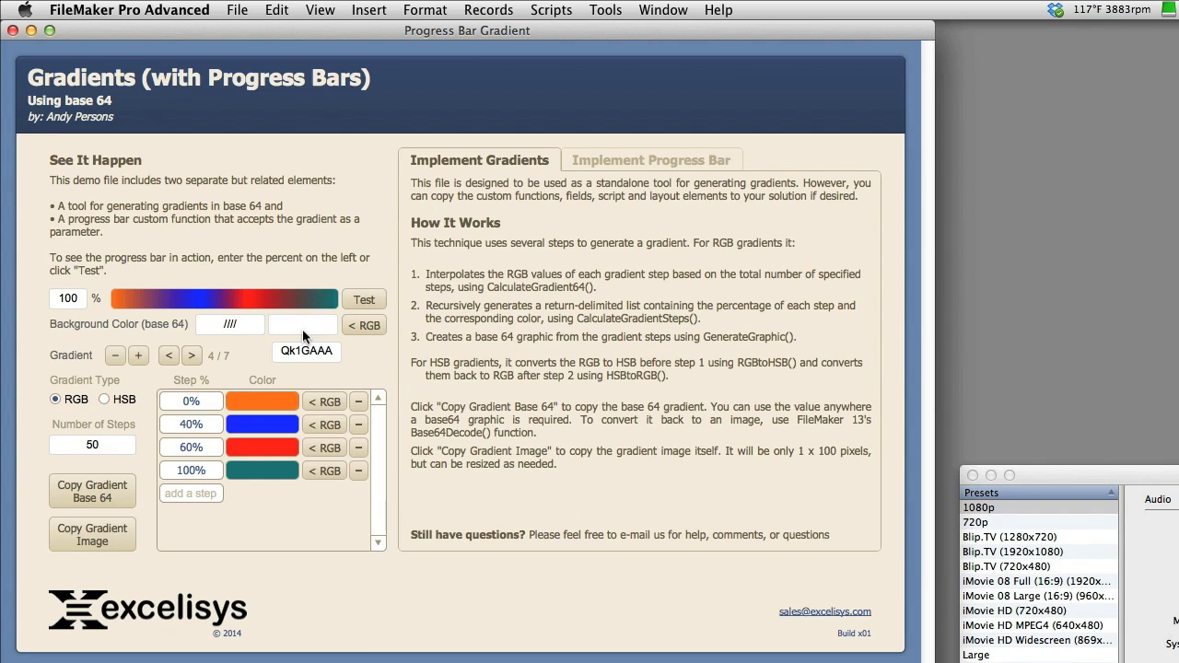
Run the Progress Bar Gradient test before switching to the DoubleClick sample.
{"action": "left_click", "coordinate": [363, 301]}
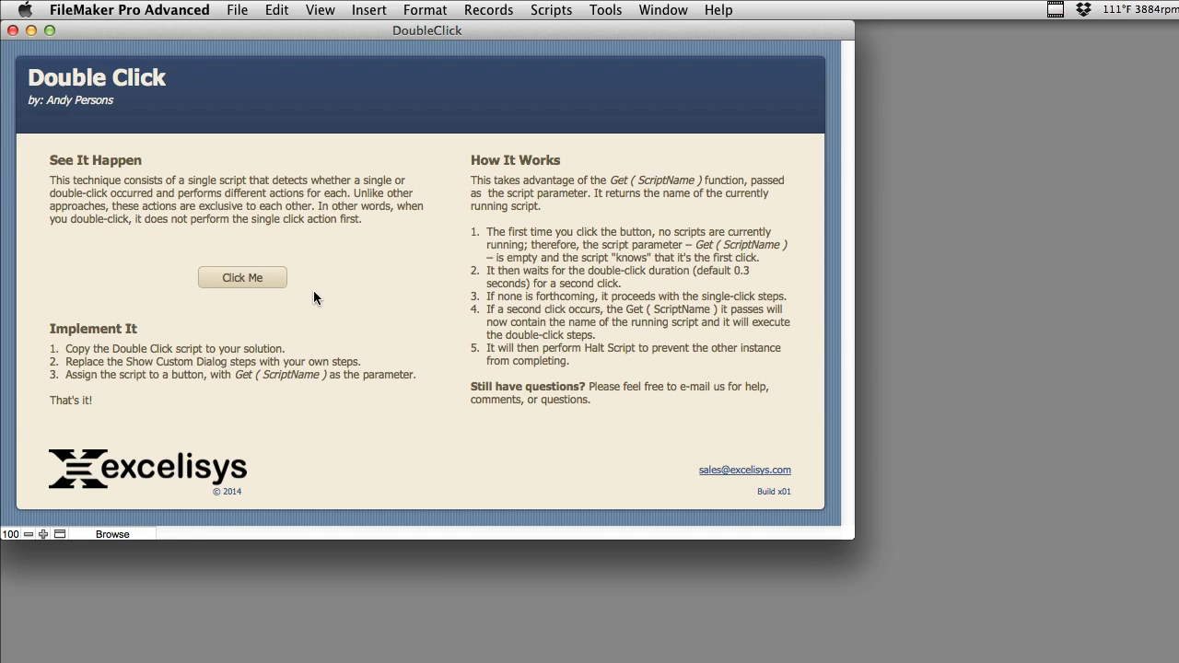
{"action": "left_click", "coordinate": [276, 286]}
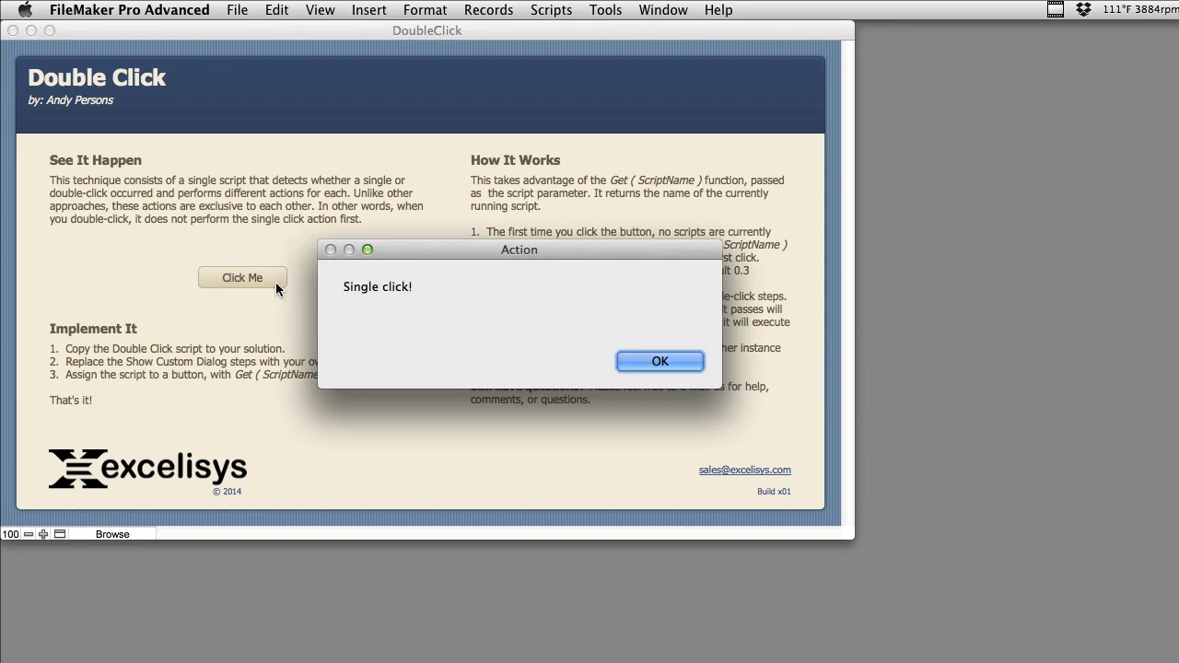
{"action": "left_click", "coordinate": [637, 363]}
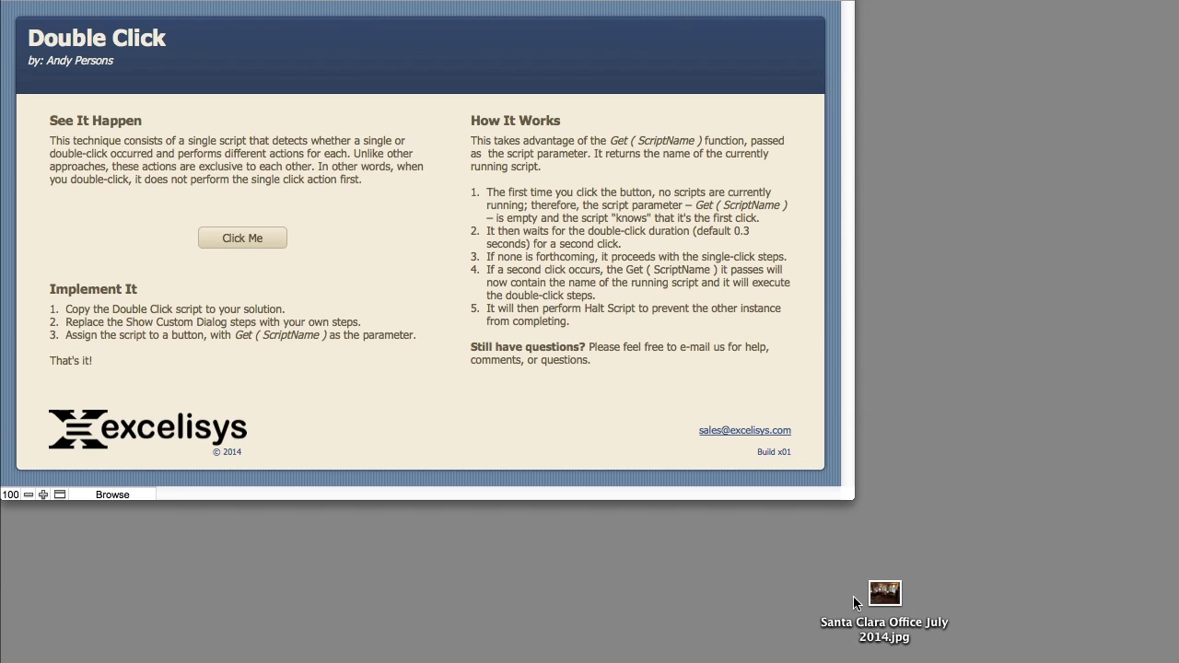
{"action": "left_click", "coordinate": [888, 596]}
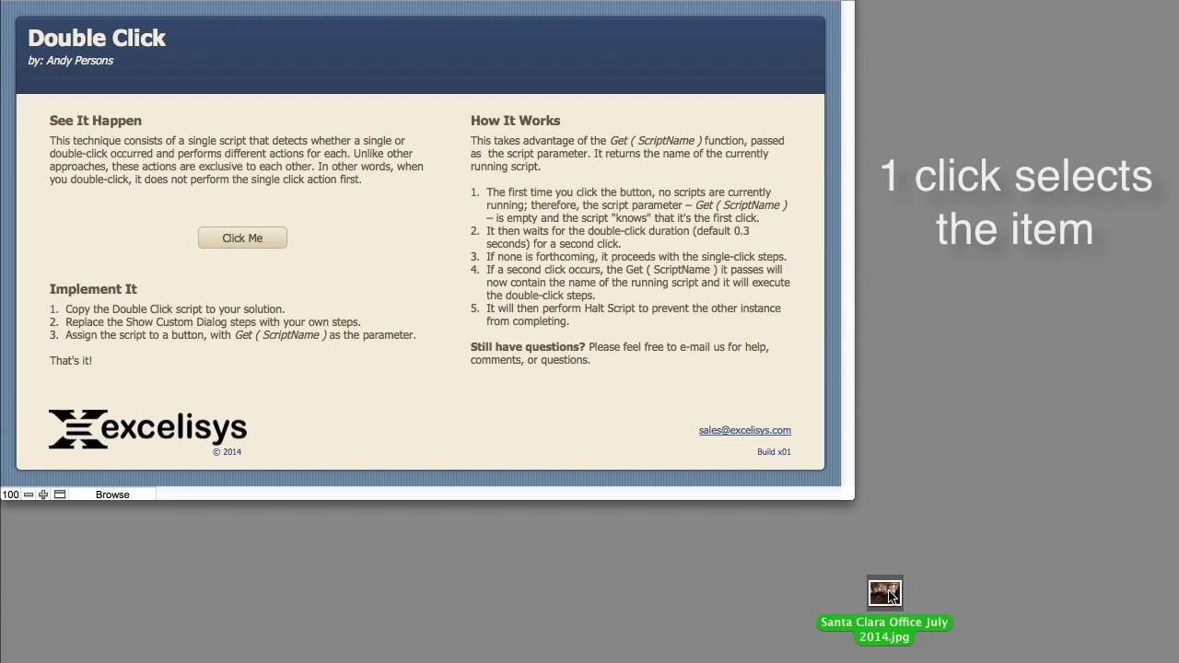
{"action": "left_click", "coordinate": [939, 571]}
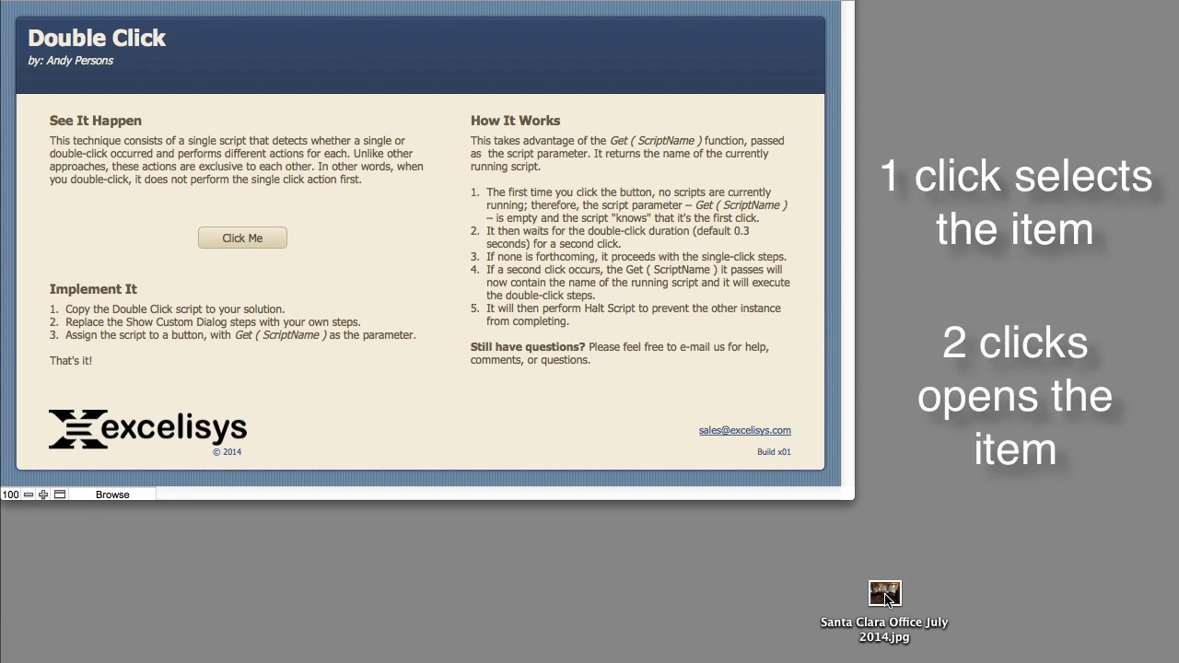
{"action": "double_click", "coordinate": [886, 597]}
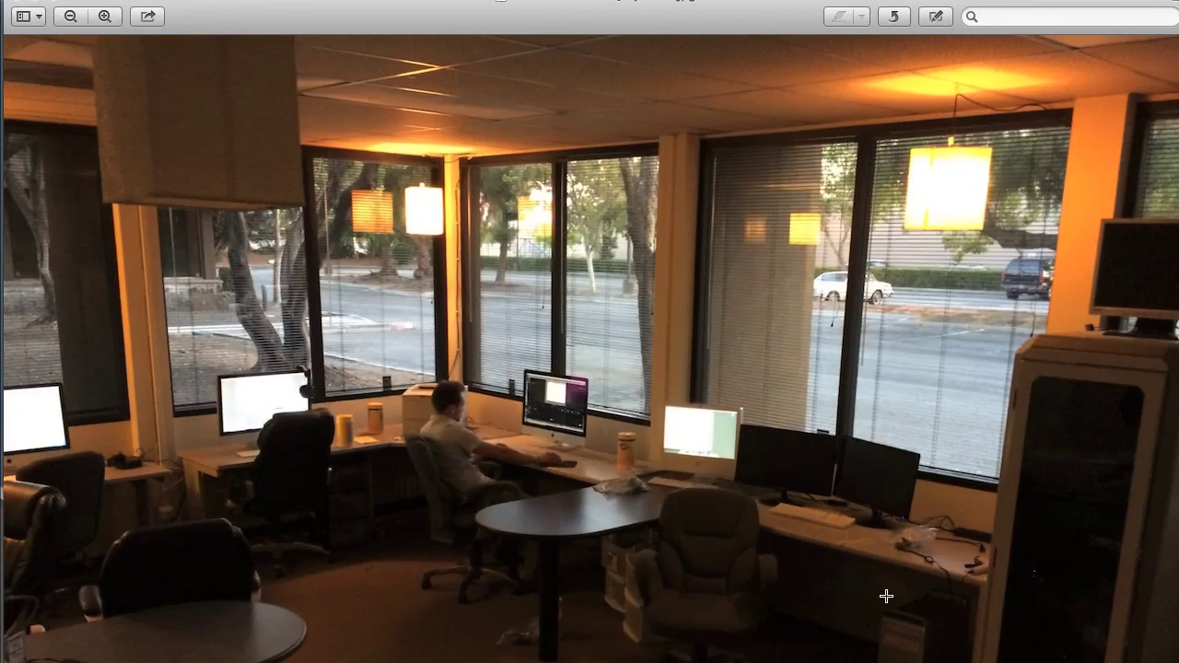
{"action": "key", "text": "super+w"}
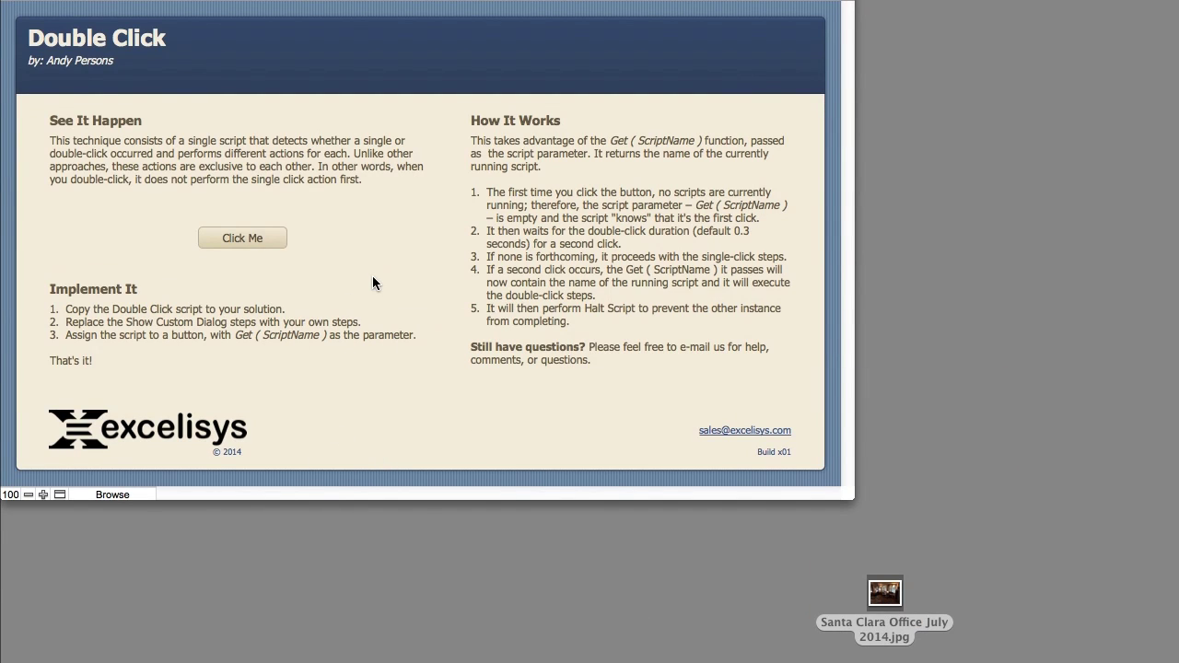
{"action": "left_click", "coordinate": [228, 239]}
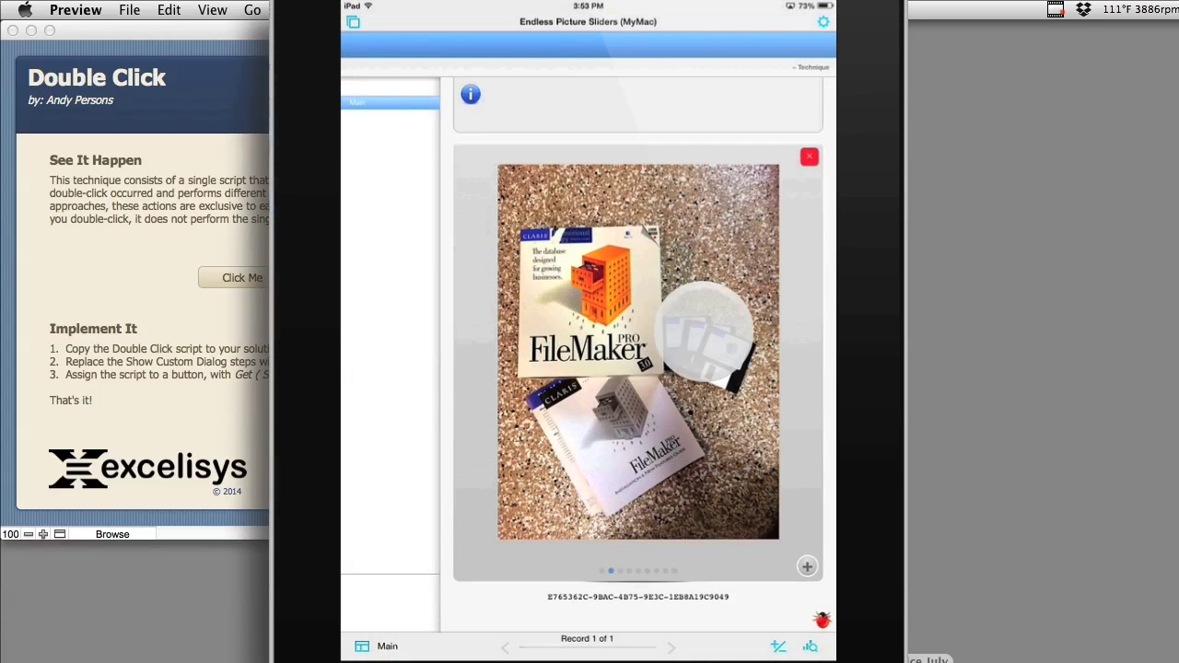
Try Click Me with single clicks and a double-click, dismiss 'Double click!', then enter Layout mode.
{"action": "mouse_move", "coordinate": [635, 332]}
{"action": "left_mouse_down"}
{"action": "mouse_move", "coordinate": [479, 331]}
{"action": "mouse_move", "coordinate": [718, 337]}
{"action": "left_mouse_up"}
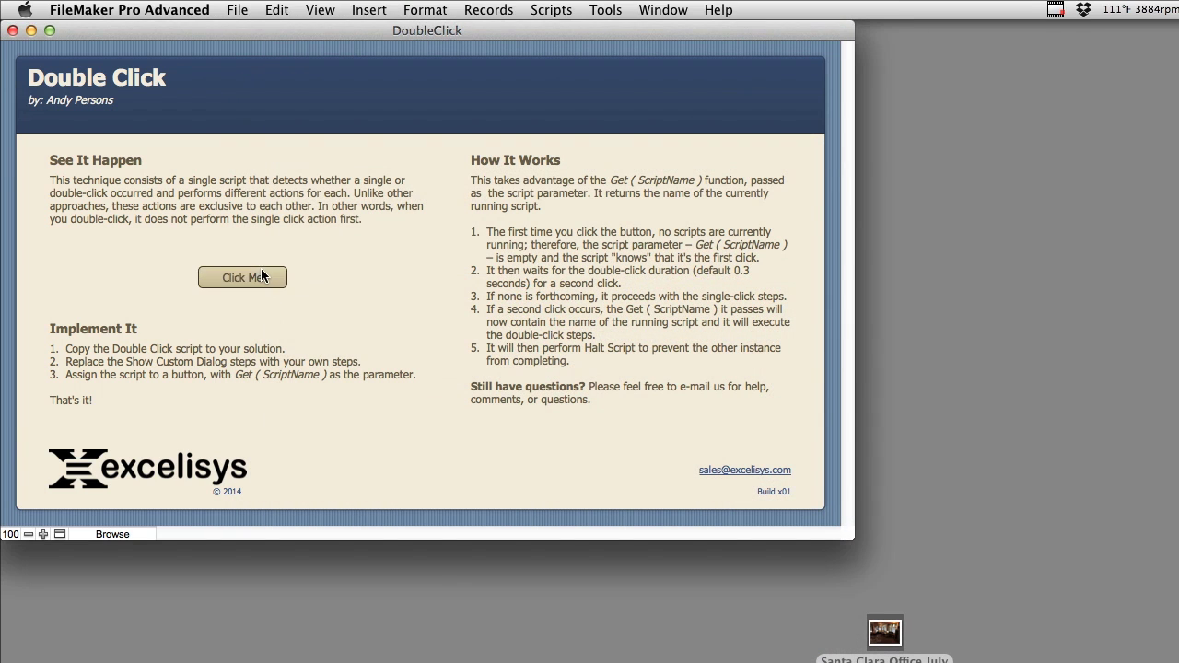
{"action": "left_click", "coordinate": [262, 275]}
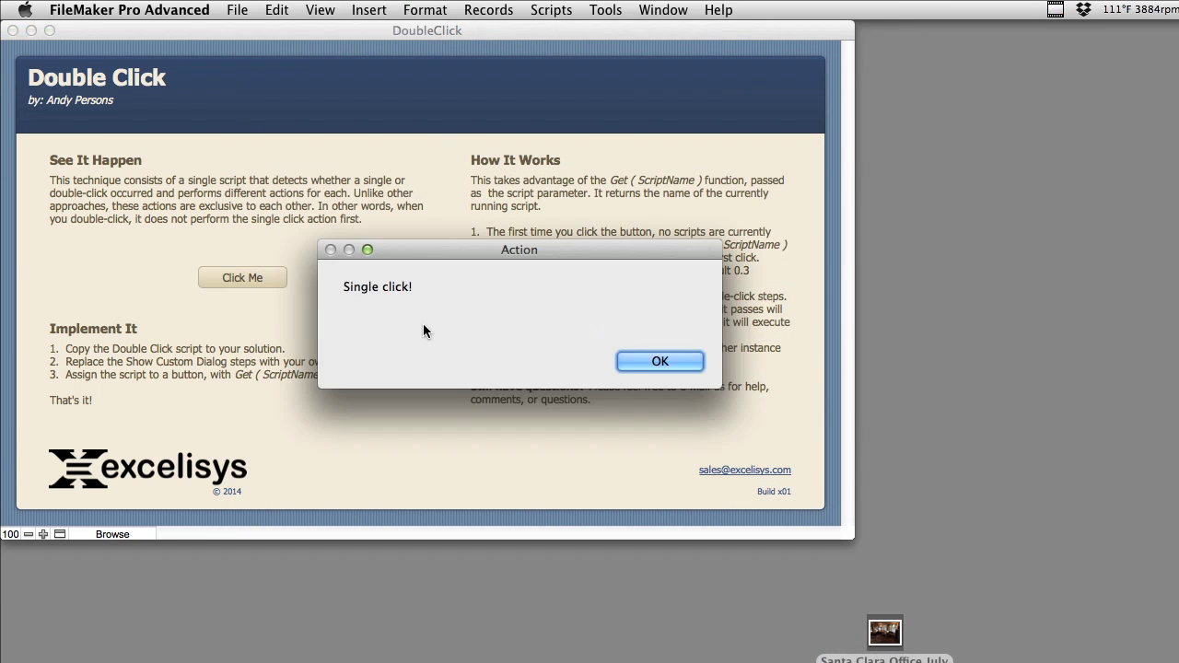
{"action": "left_click", "coordinate": [660, 361]}
{"action": "double_click", "coordinate": [227, 281]}
{"action": "key", "text": "Return"}
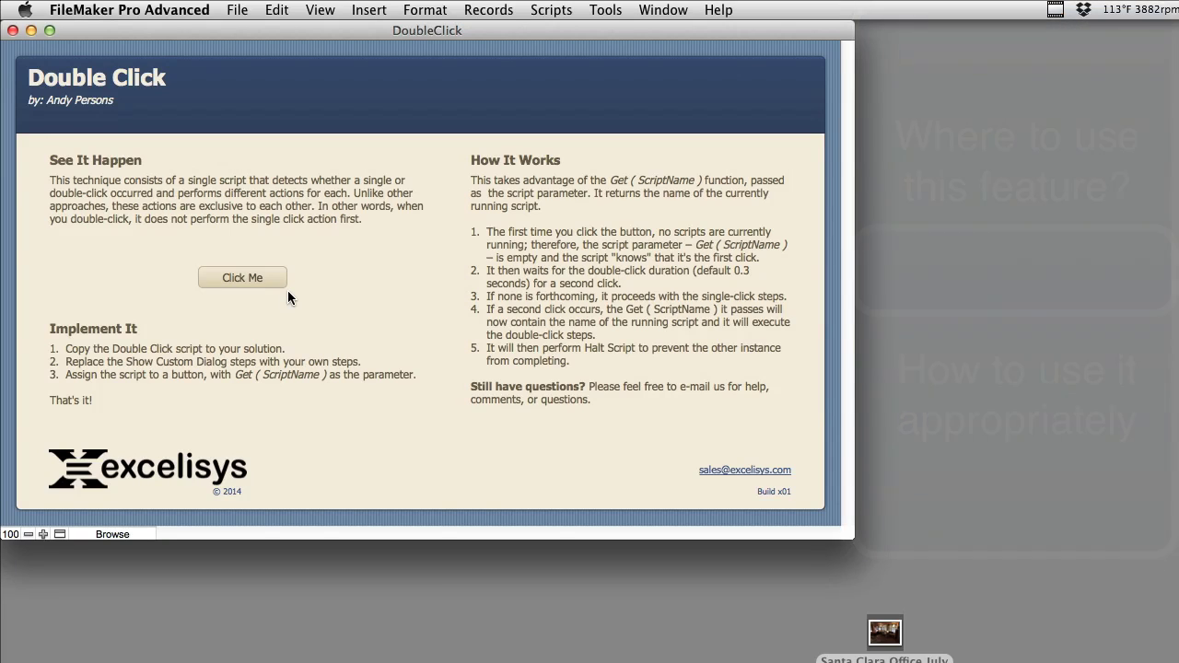
{"action": "key", "text": "super+l"}
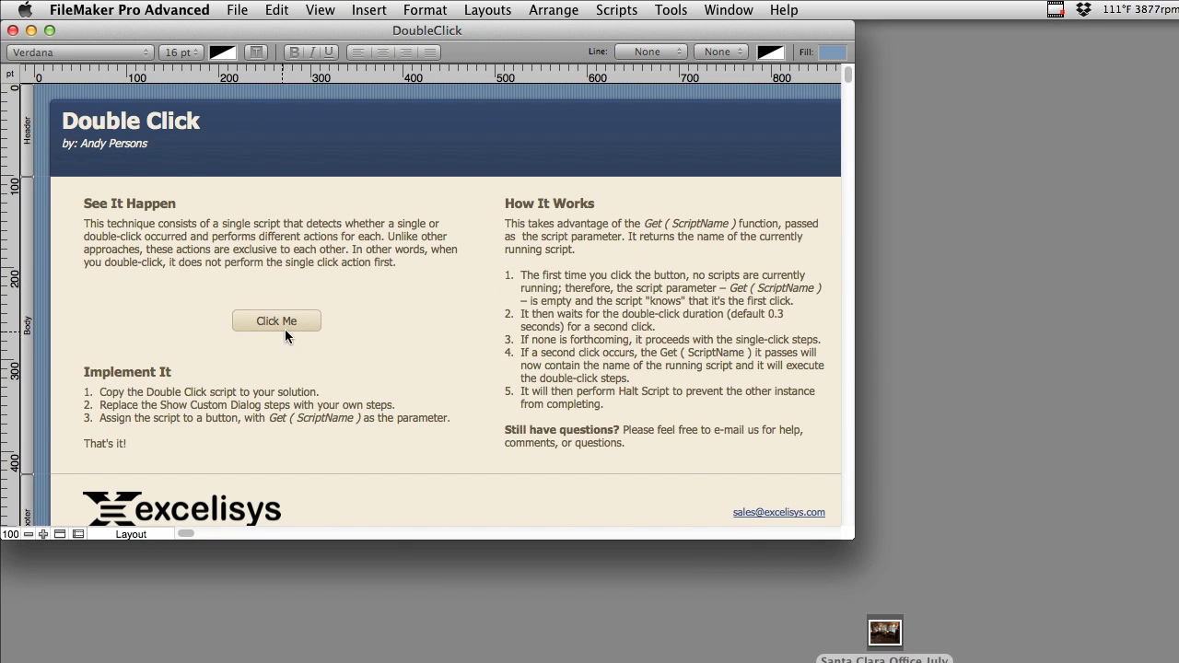
{"action": "left_click", "coordinate": [287, 327]}
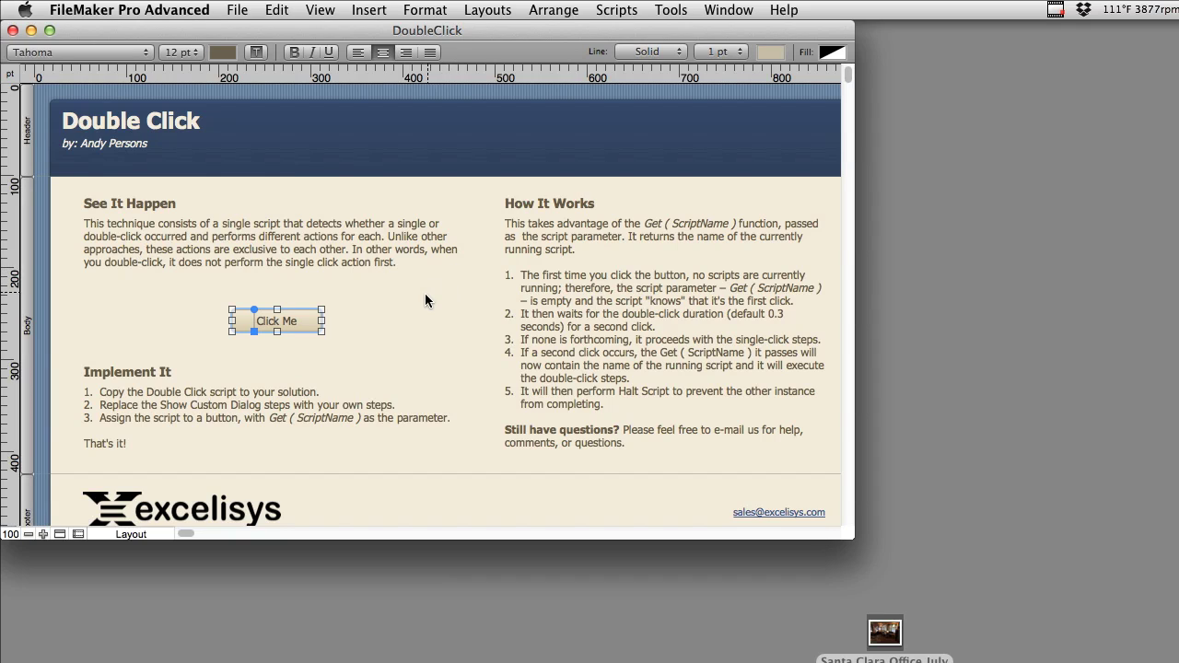
{"action": "double_click", "coordinate": [317, 330]}
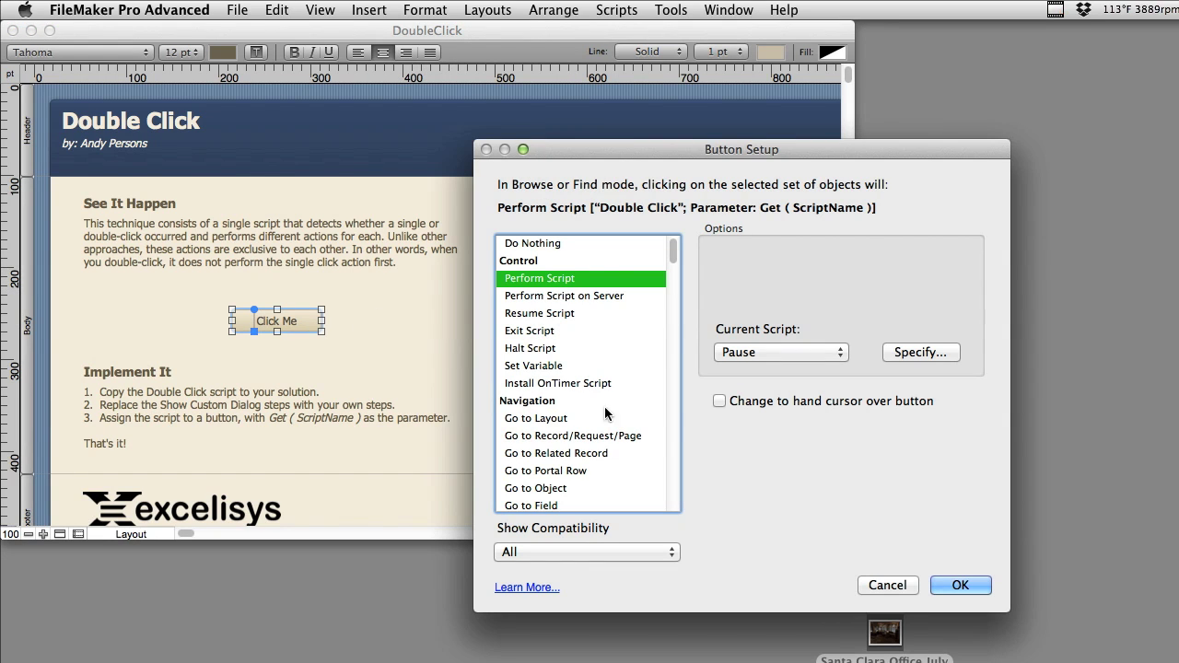
{"action": "left_click", "coordinate": [921, 352]}
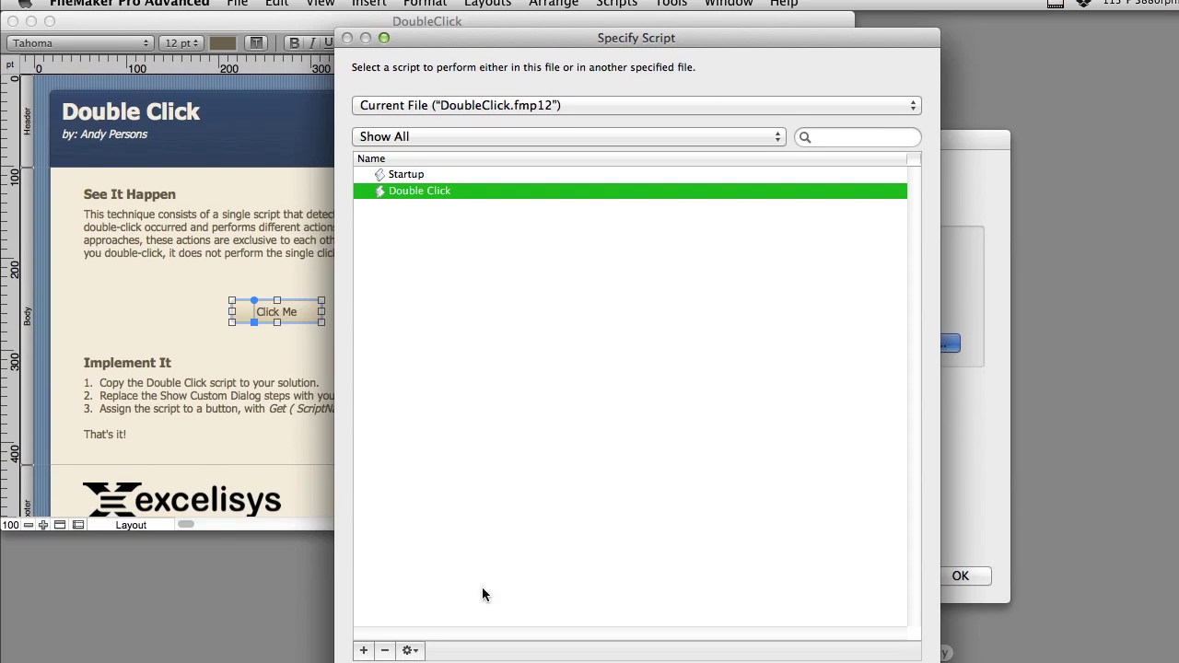
{"action": "key", "text": "Tab"}
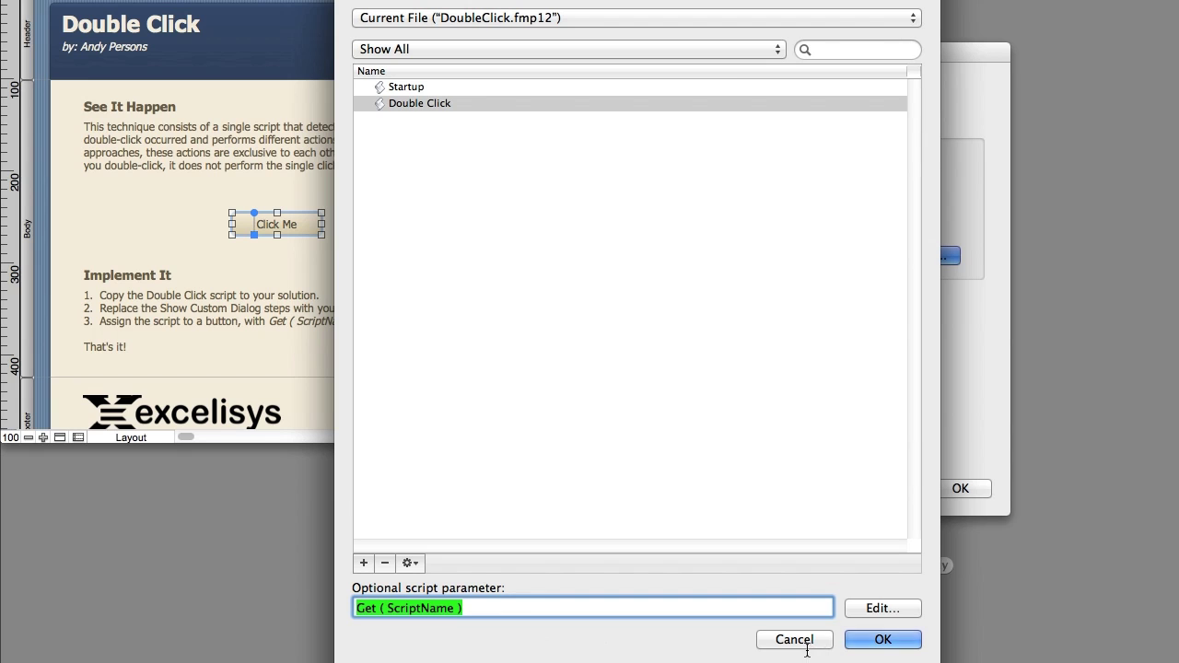
{"action": "left_click", "coordinate": [849, 637]}
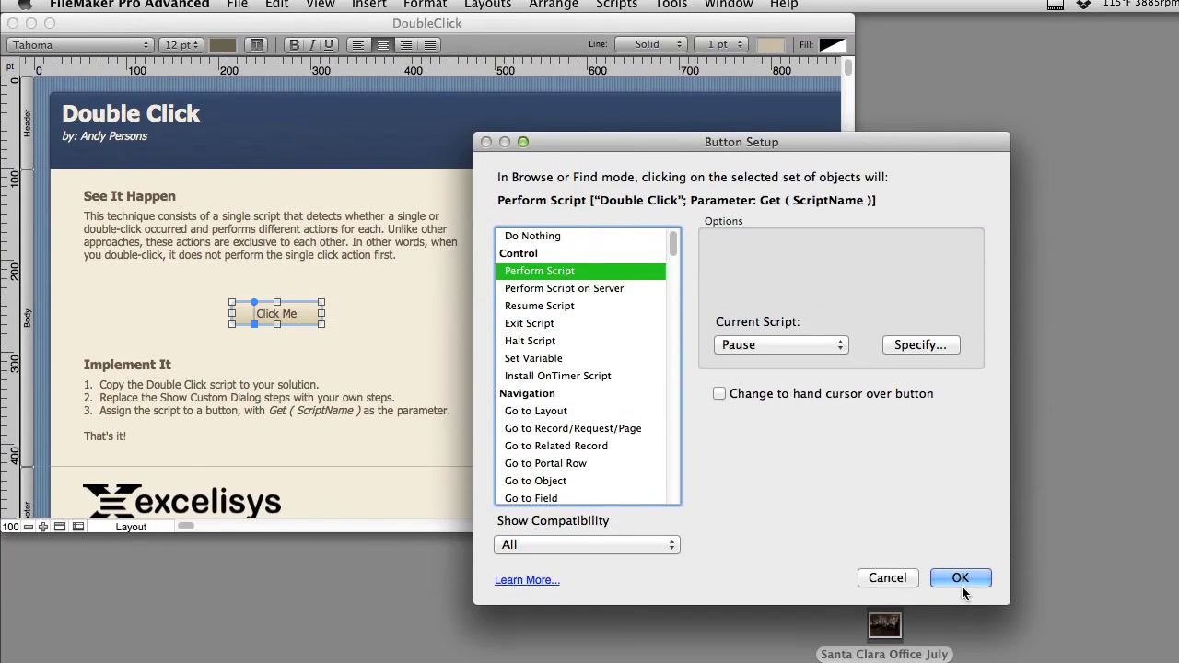
{"action": "left_click", "coordinate": [962, 578]}
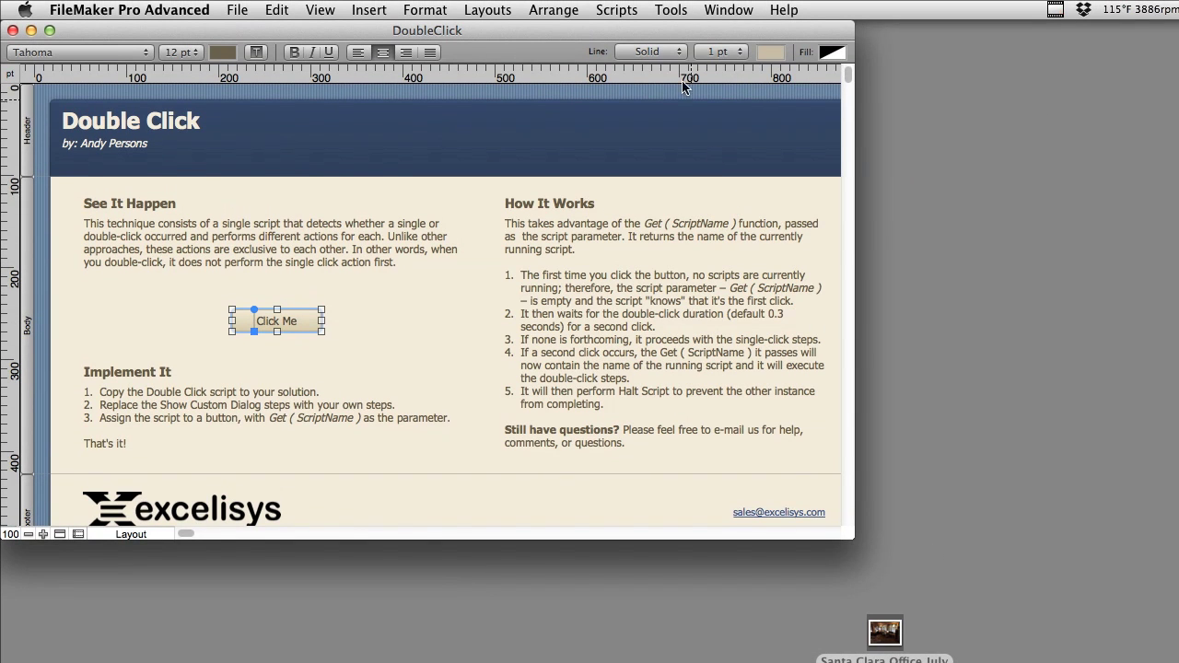
Open the Double Click script from Manage Scripts for editing.
{"action": "left_click", "coordinate": [616, 10]}
{"action": "left_click", "coordinate": [645, 32]}
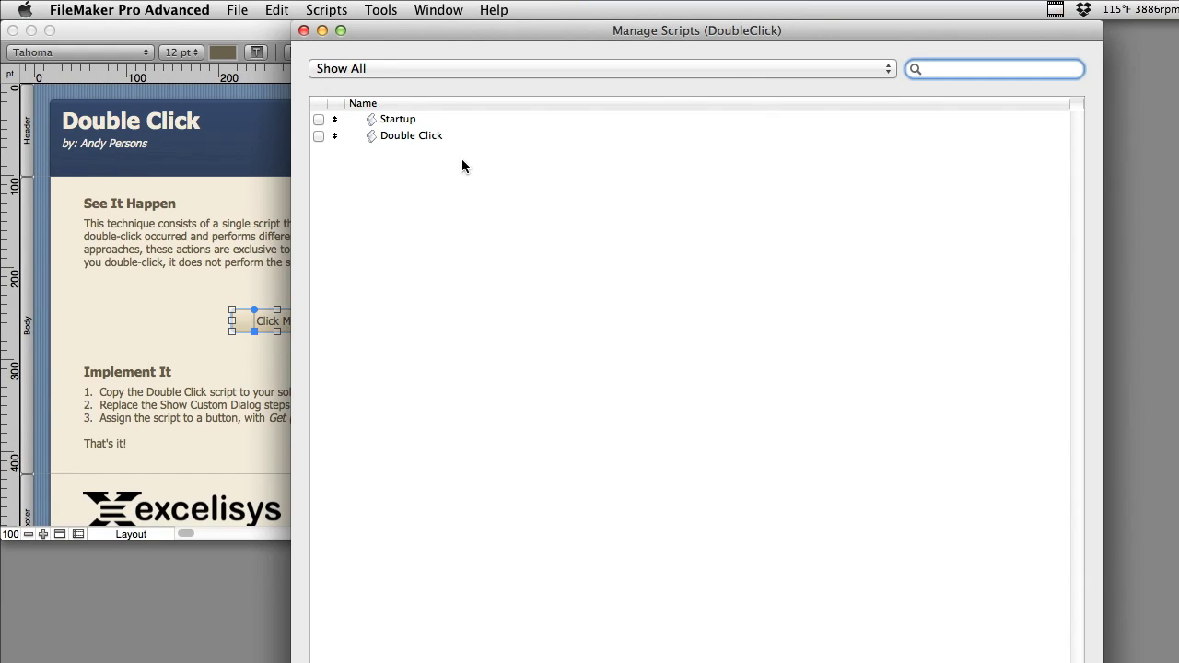
{"action": "left_click", "coordinate": [432, 137]}
{"action": "double_click", "coordinate": [438, 135]}
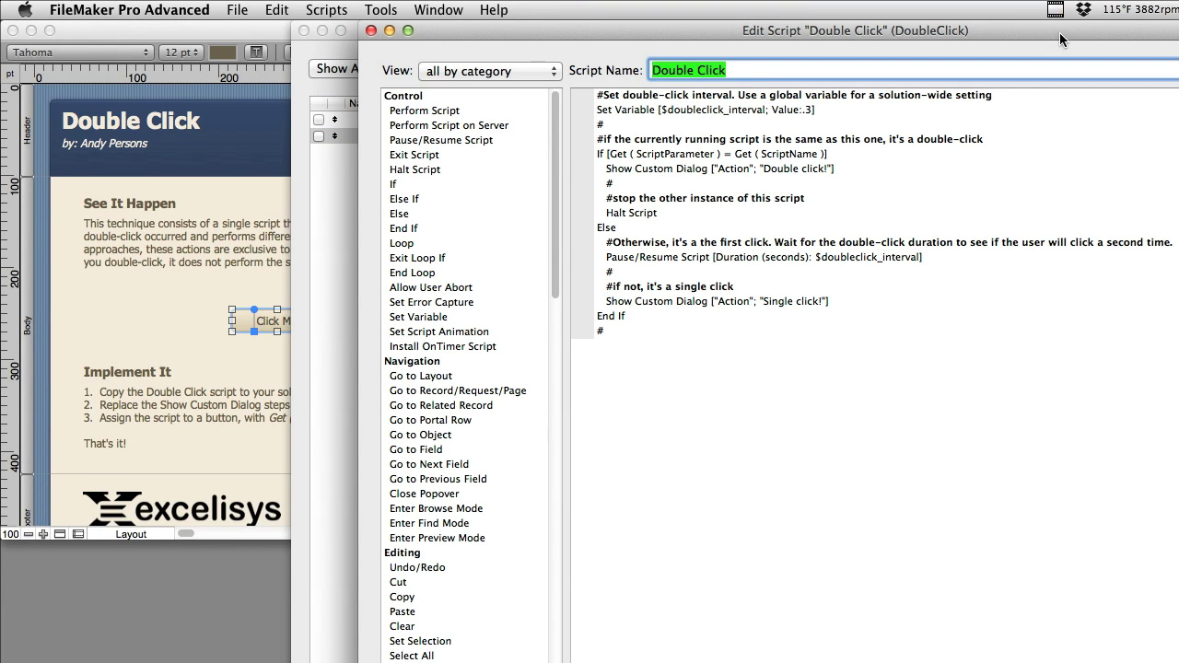
Walk through the script's Set Variable and Pause/Resume Script steps.
{"action": "left_click_drag", "start_coordinate": [1059, 32], "coordinate": [937, 59]}
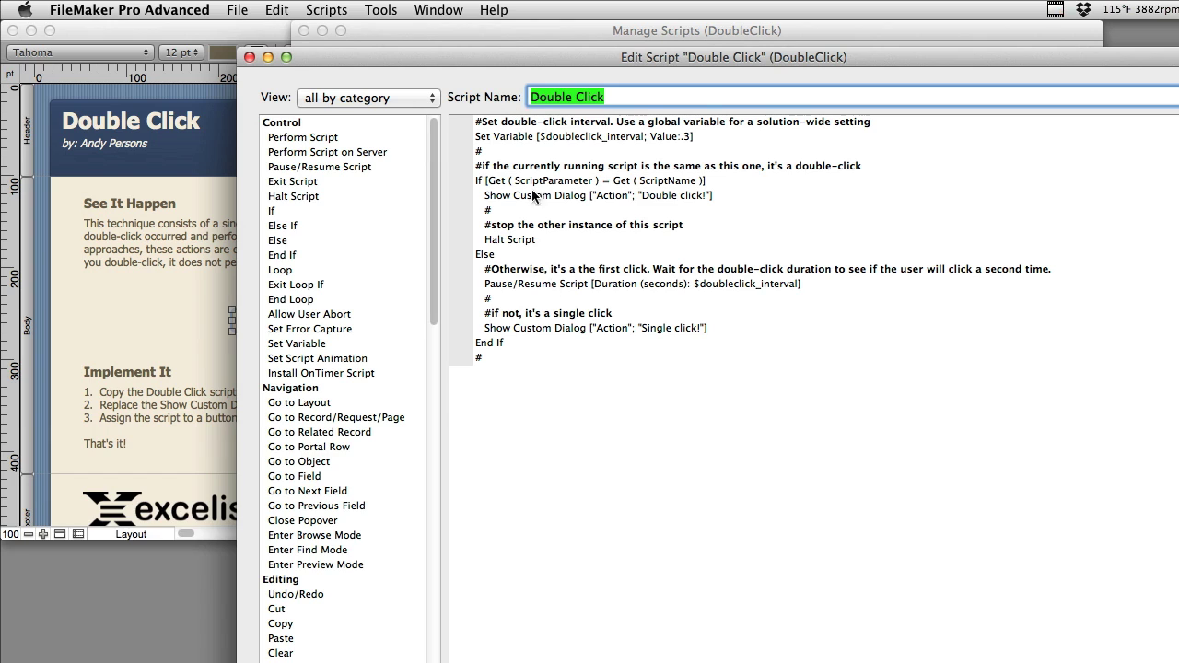
{"action": "left_click", "coordinate": [684, 138]}
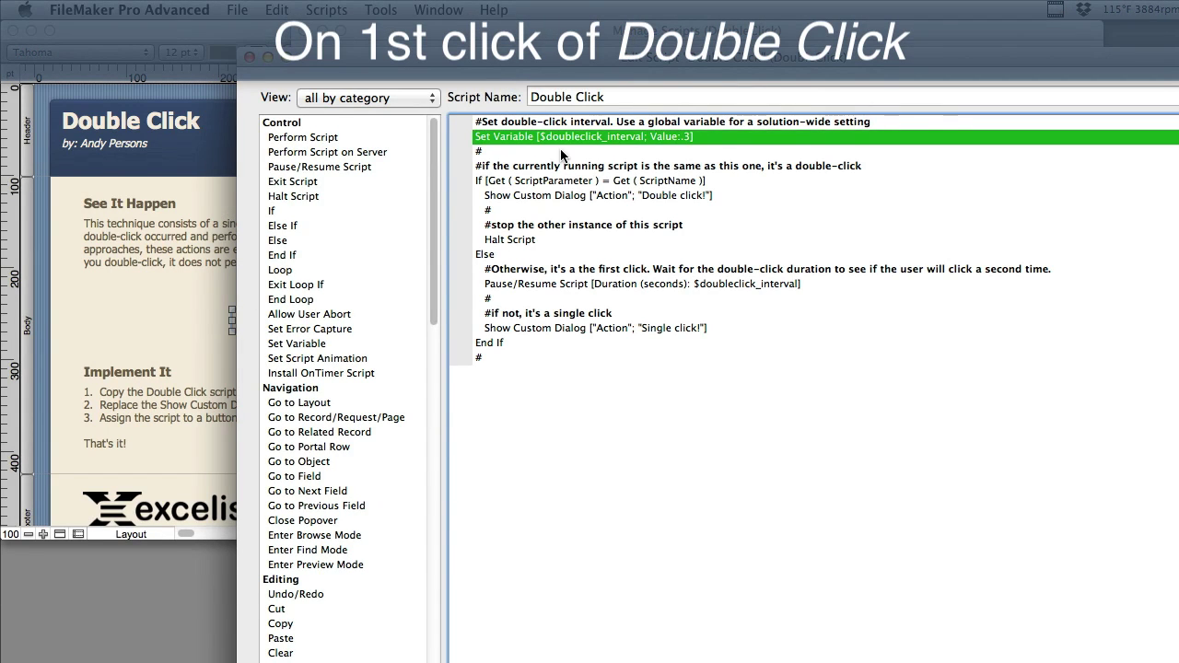
{"action": "left_click", "coordinate": [540, 283]}
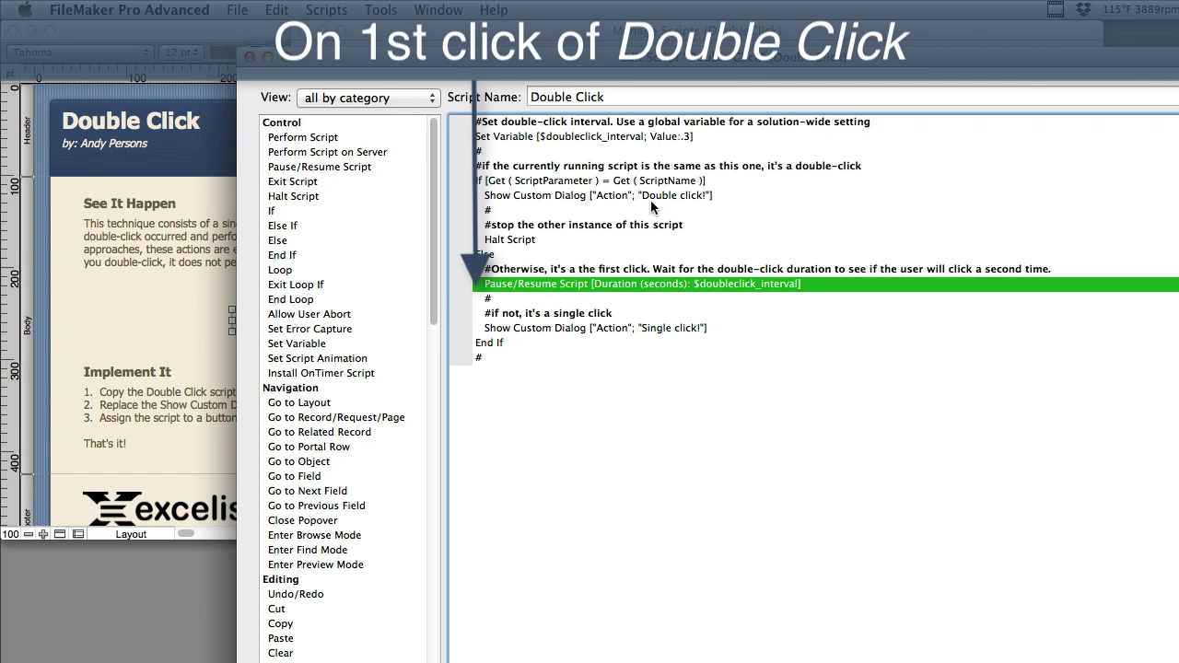
{"action": "left_click", "coordinate": [674, 137]}
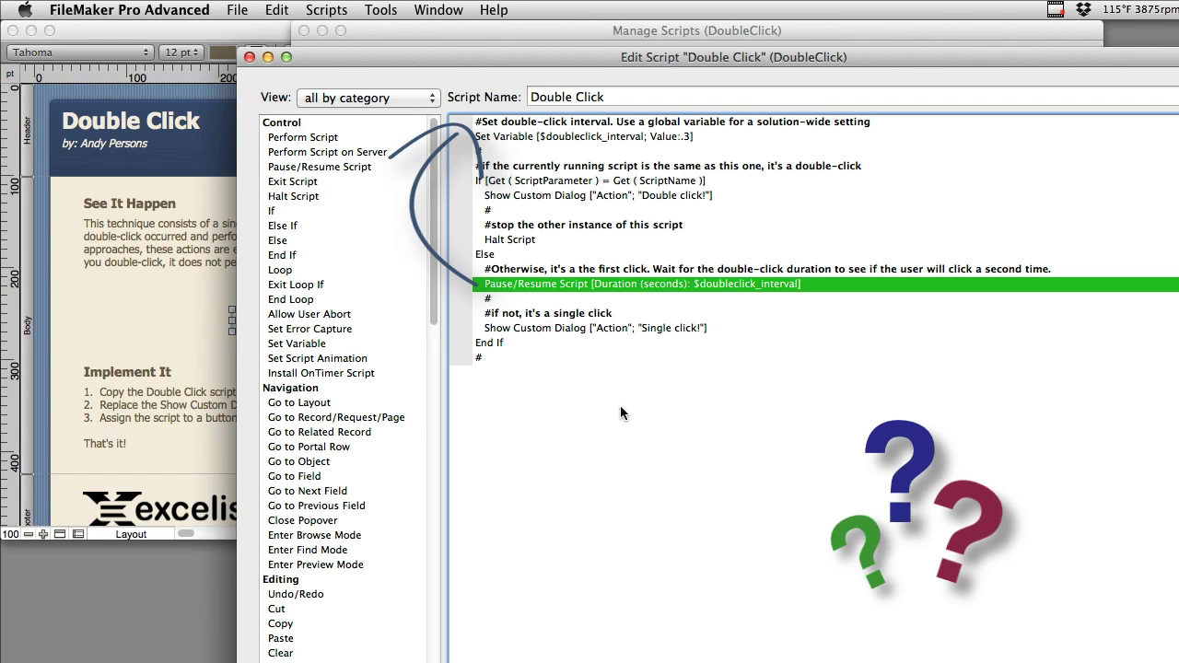
Close the script editor and script list, then open Click Me's button setup.
{"action": "key", "text": "super+w"}
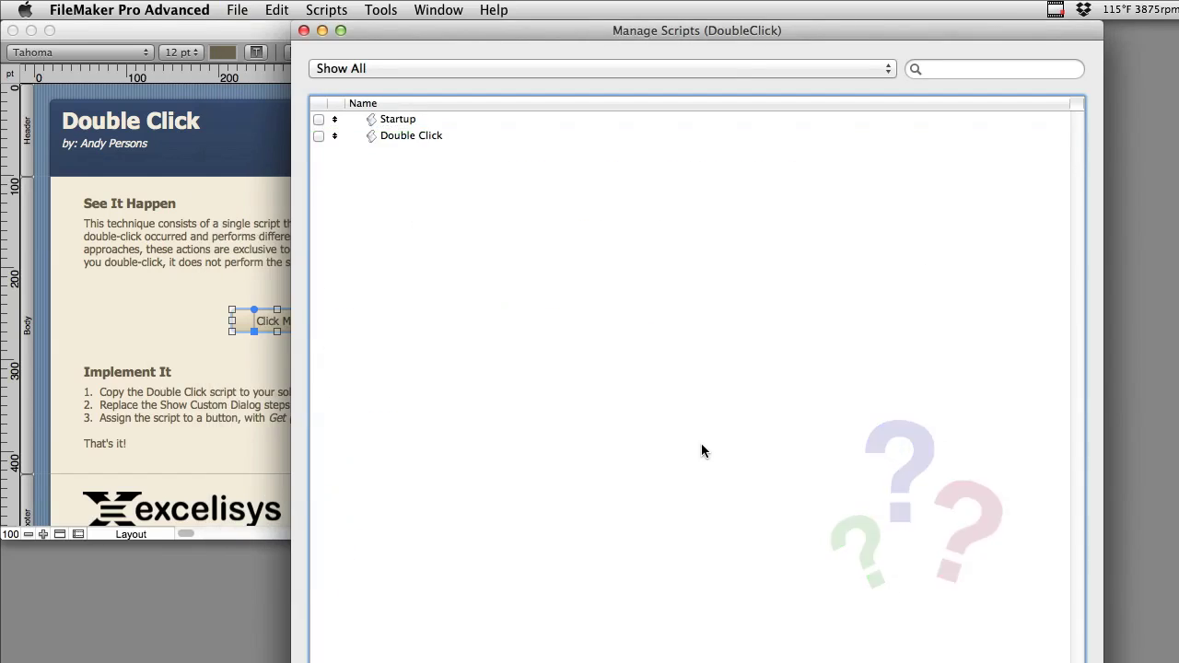
{"action": "key", "text": "super+w"}
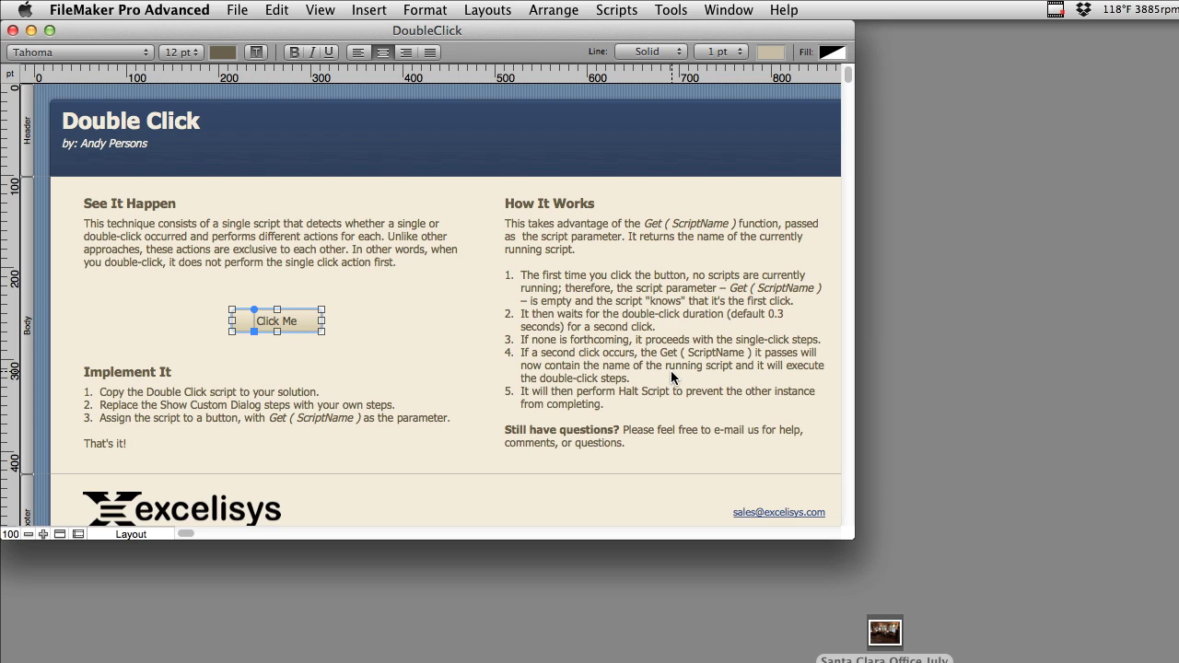
{"action": "double_click", "coordinate": [310, 326]}
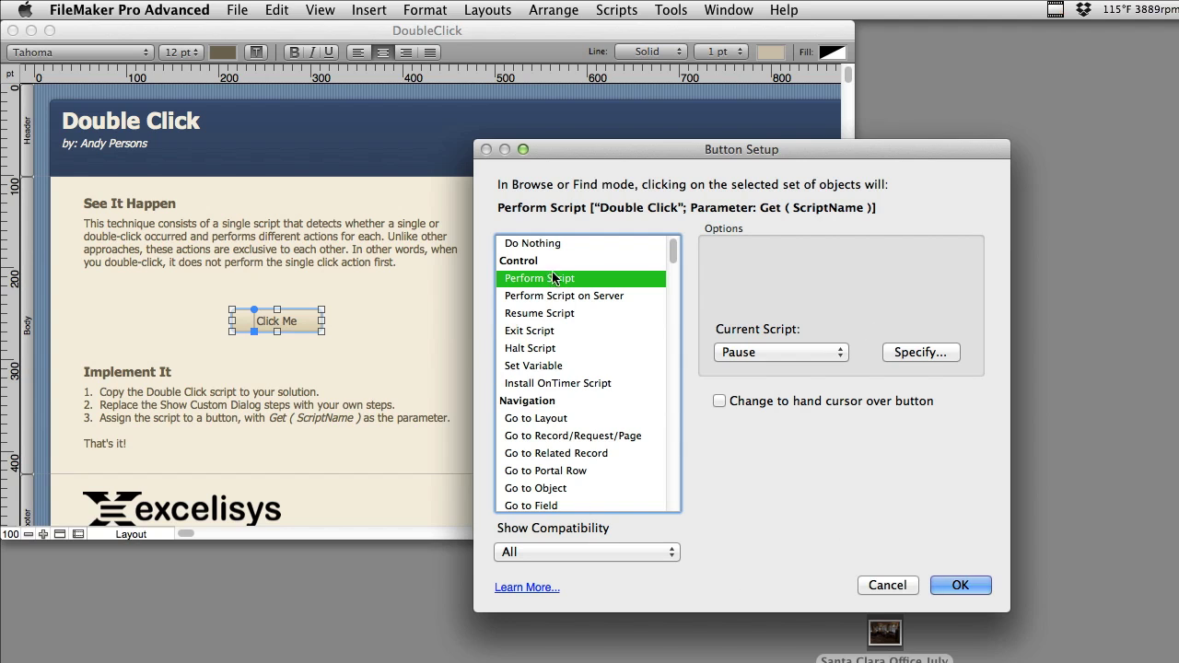
{"action": "left_click", "coordinate": [894, 351]}
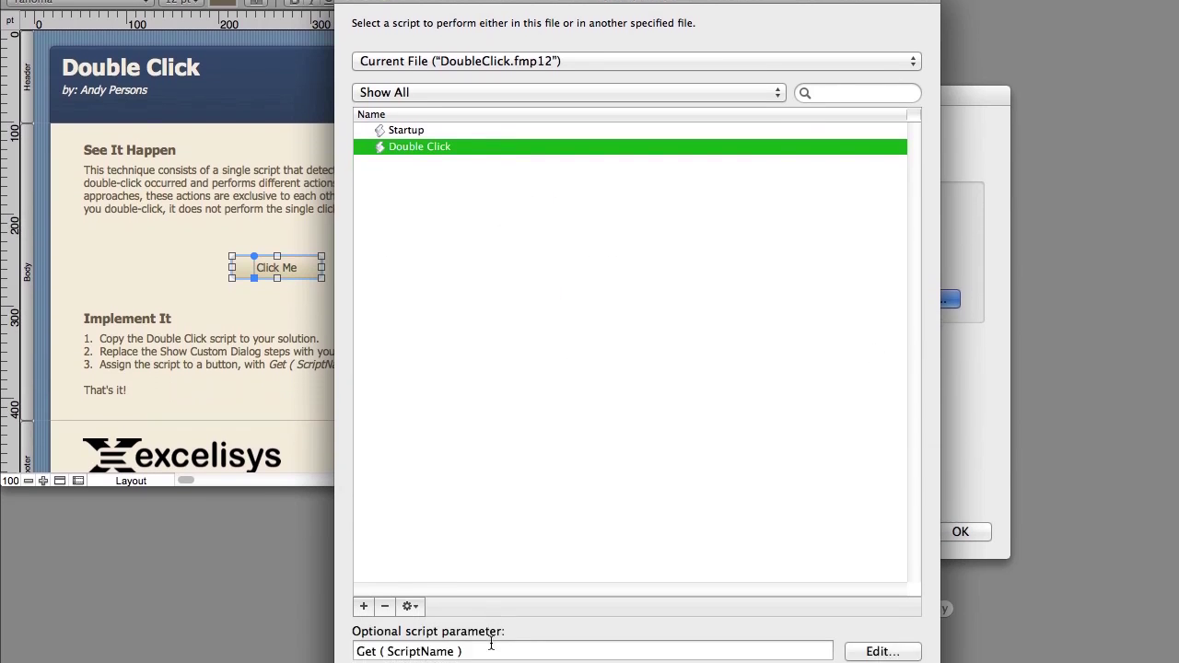
{"action": "triple_click", "coordinate": [394, 594]}
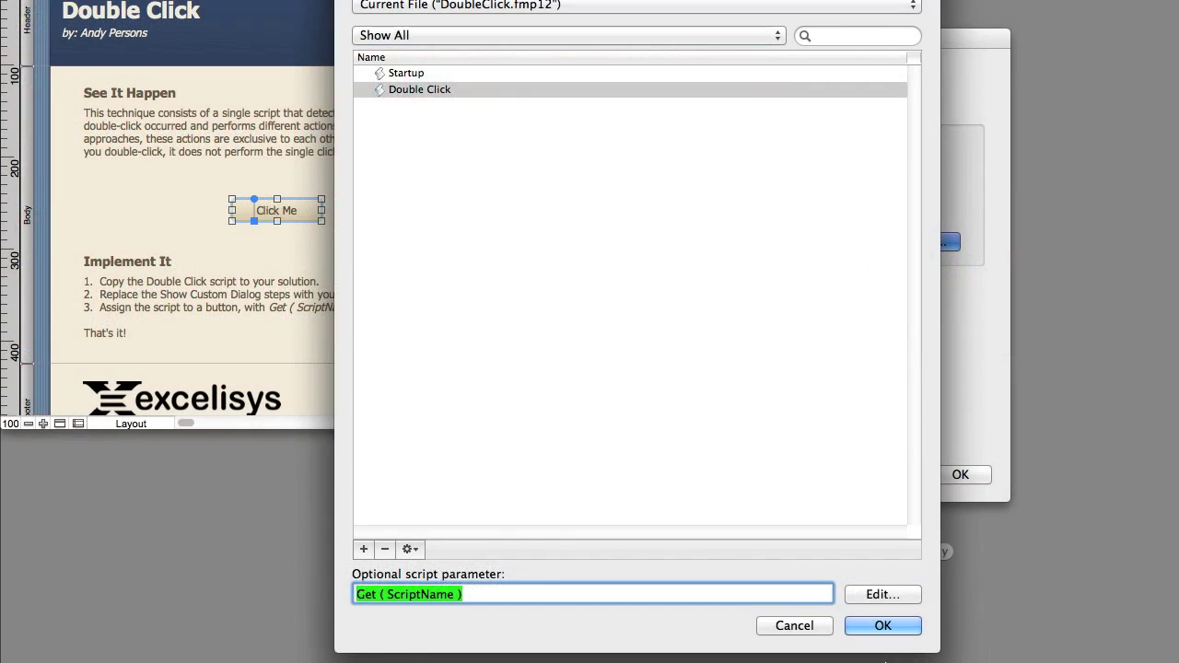
{"action": "left_click", "coordinate": [885, 627]}
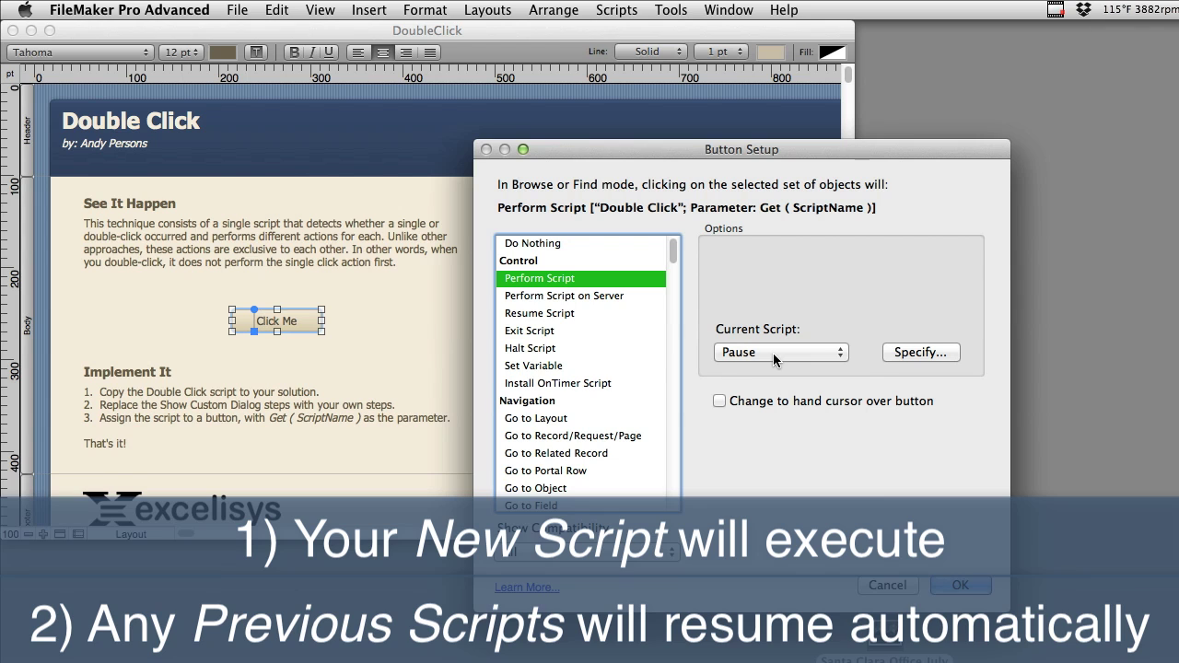
Show the Current Script choices Halt, Exit, Resume and Pause, with Pause selected.
{"action": "left_click", "coordinate": [772, 354]}
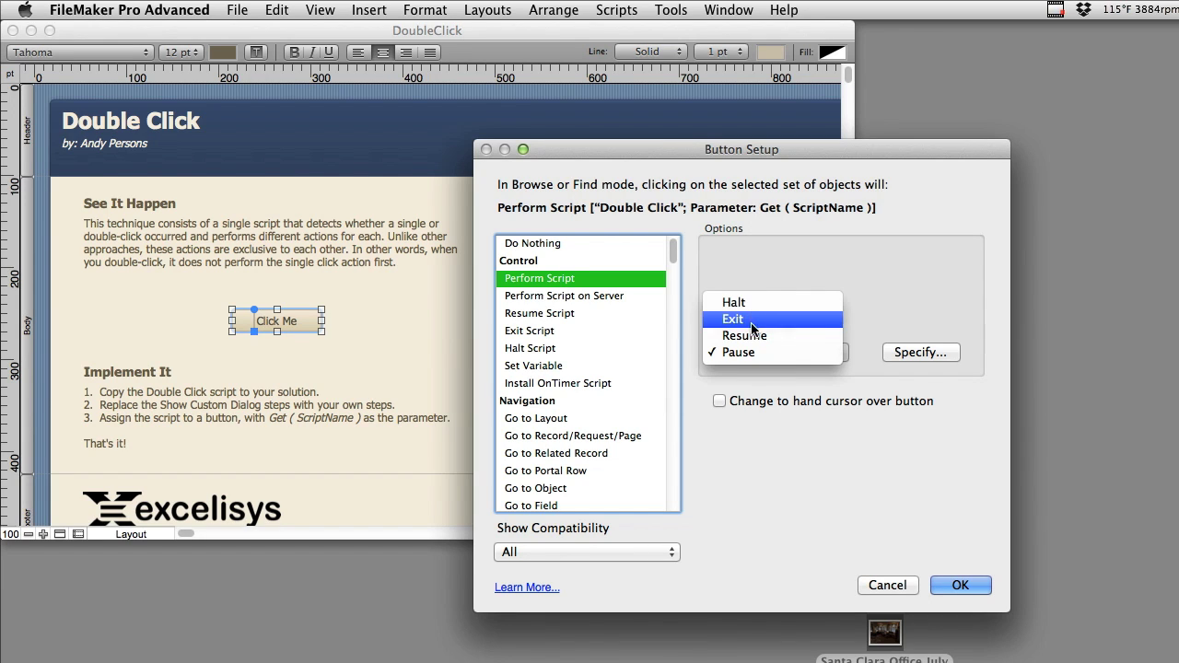
Dismiss the Current Script popup, keeping Pause as the chosen option.
{"action": "left_click", "coordinate": [872, 322]}
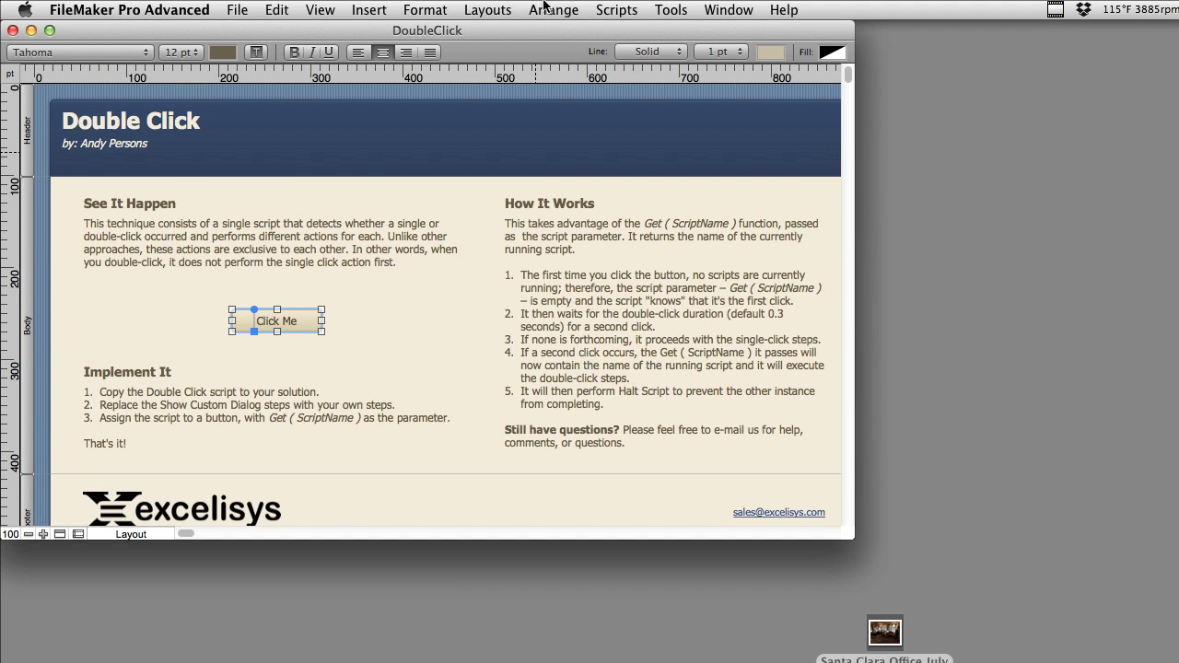
Open the Double Click script and select its If step comparing Get ( ScriptParameter ) with Get ( ScriptName ).
{"action": "left_click", "coordinate": [608, 9]}
{"action": "left_click", "coordinate": [645, 30]}
{"action": "left_click", "coordinate": [431, 137]}
{"action": "double_click", "coordinate": [431, 137]}
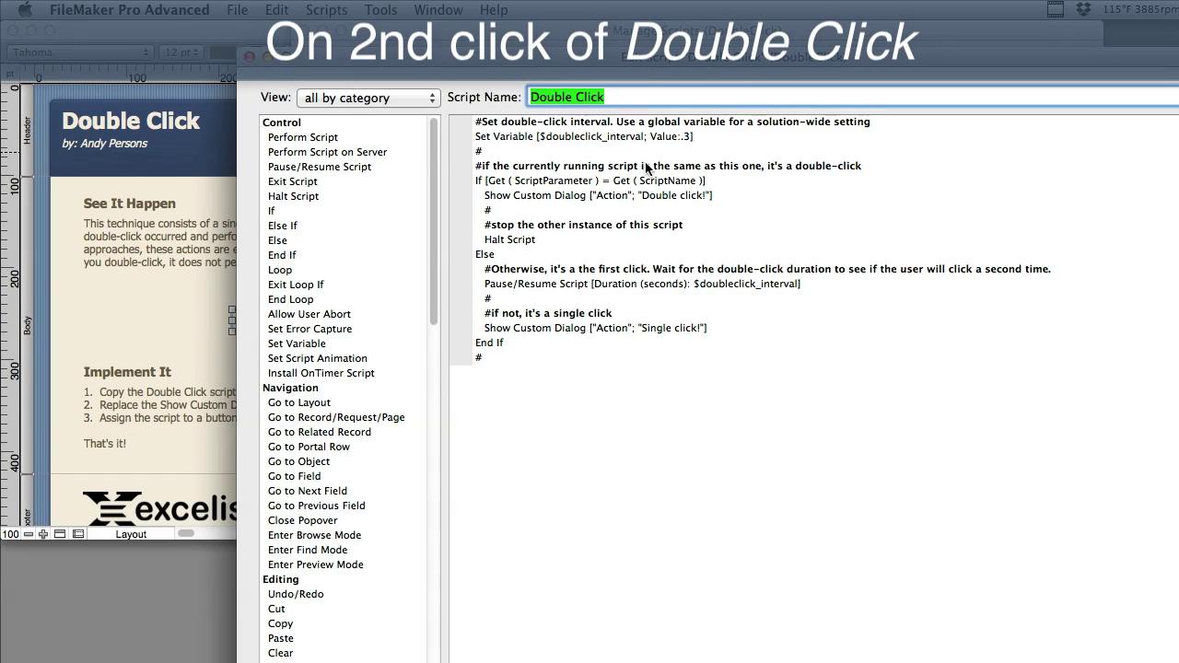
{"action": "left_click", "coordinate": [558, 182]}
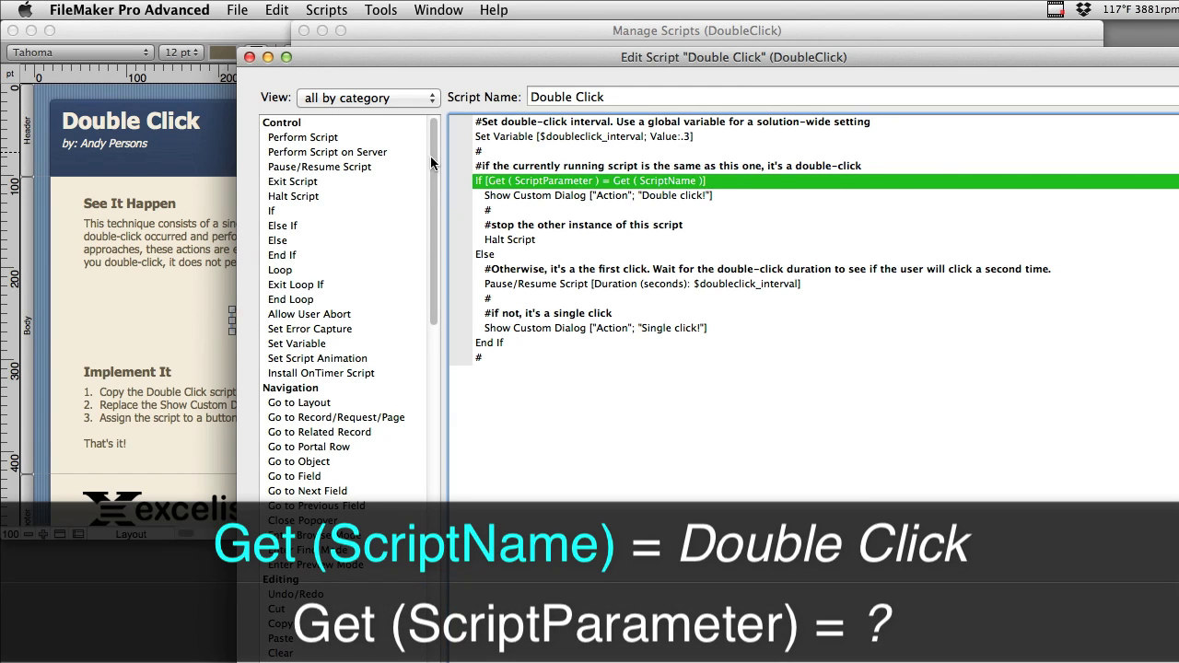
Close the script windows and inspect Click Me's Double Click script with parameter Get ( ScriptName ).
{"action": "left_click", "coordinate": [249, 57]}
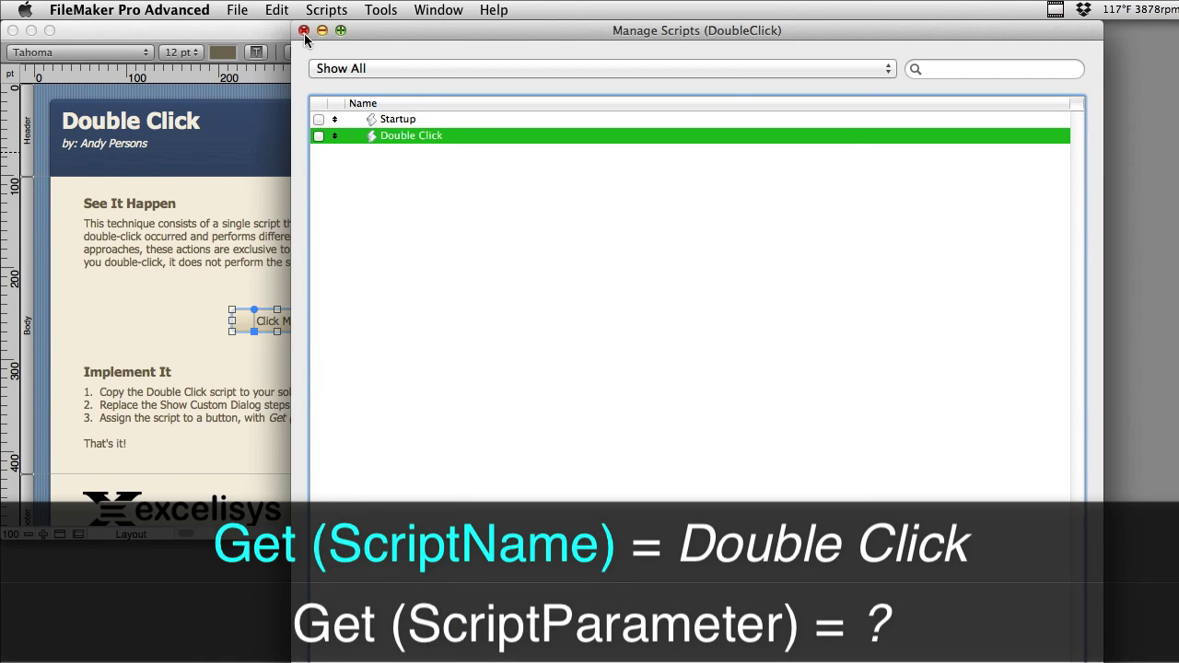
{"action": "left_click", "coordinate": [304, 31]}
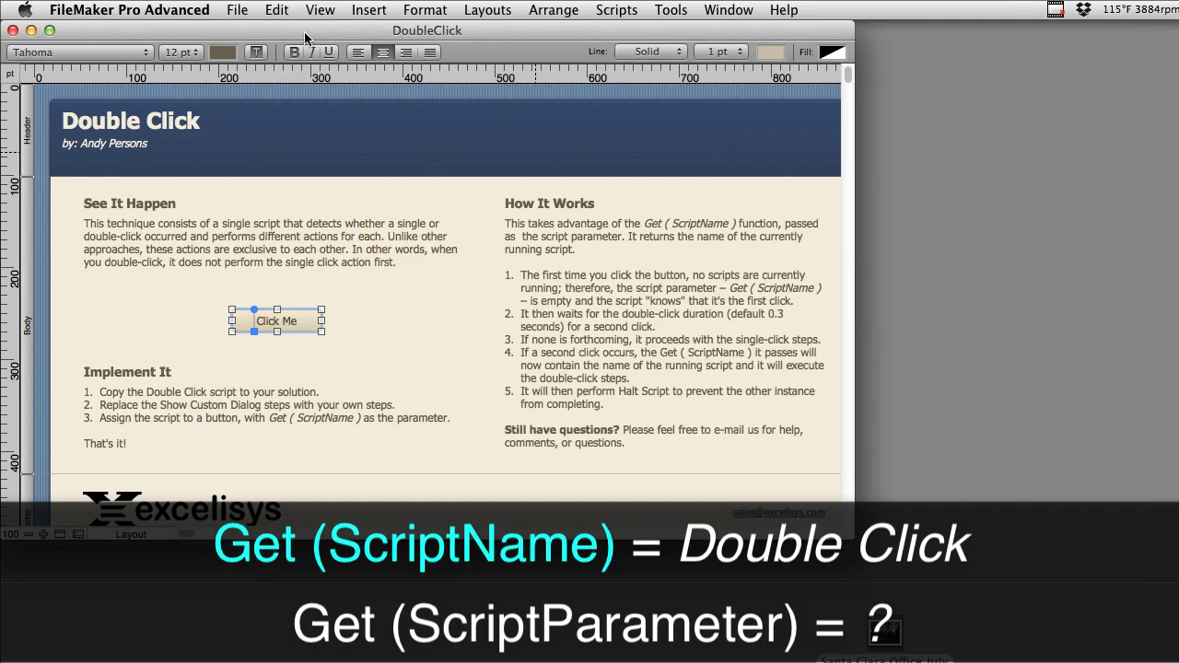
{"action": "double_click", "coordinate": [310, 323]}
{"action": "left_click", "coordinate": [913, 352]}
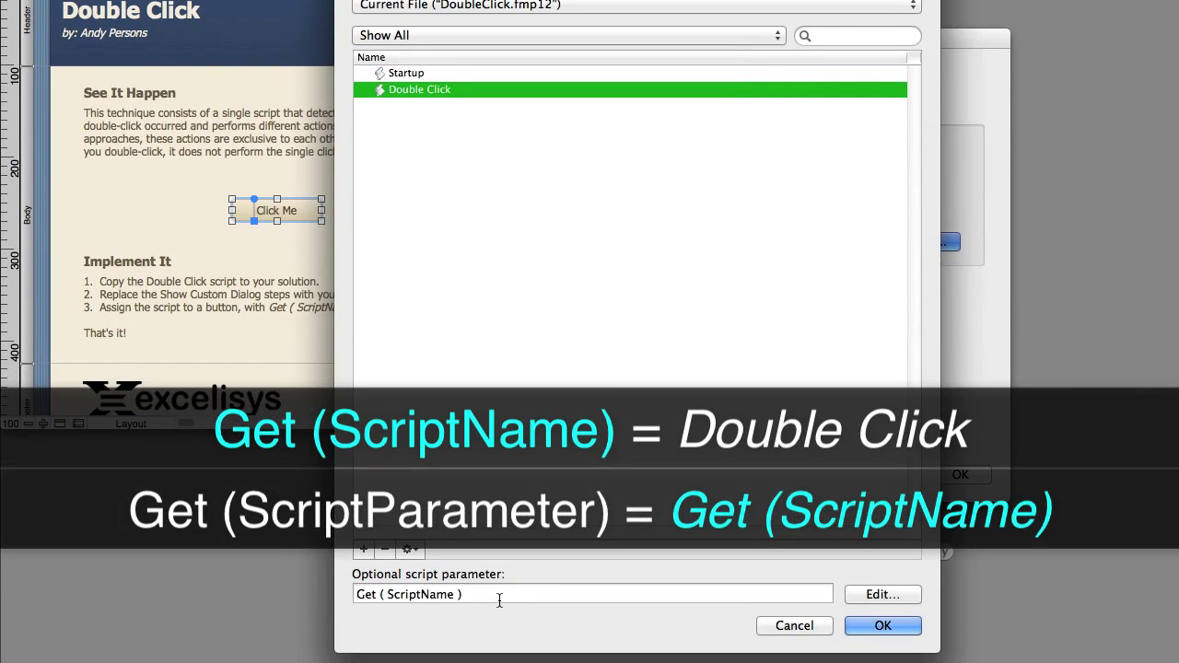
{"action": "triple_click", "coordinate": [500, 594]}
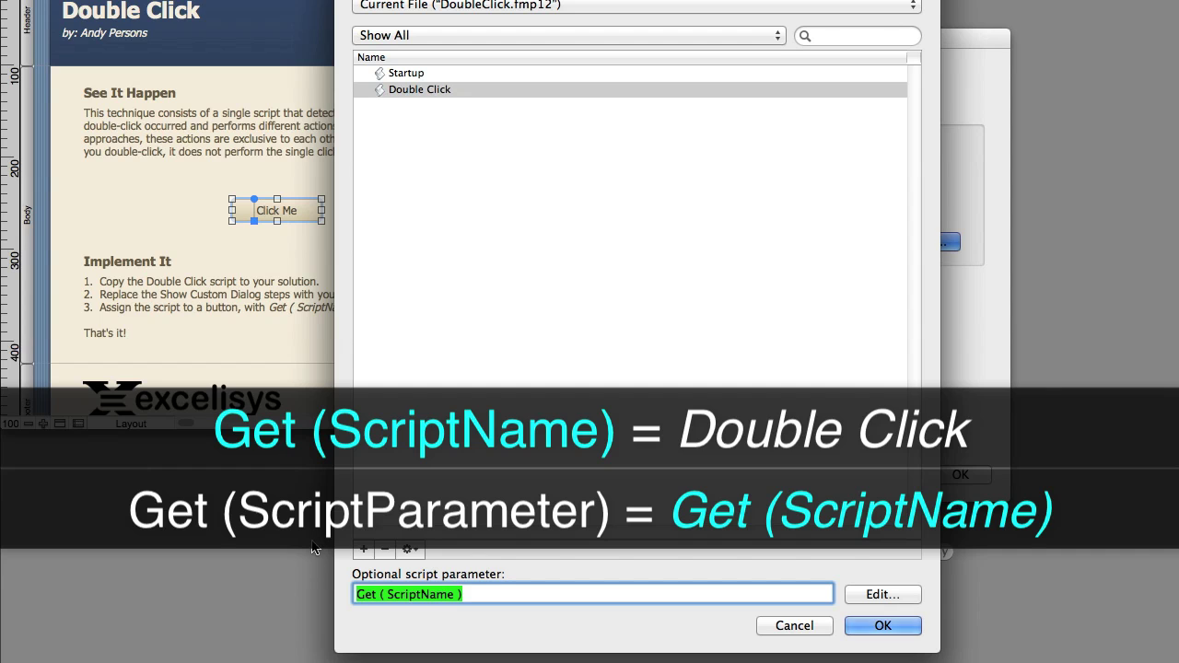
{"action": "left_click", "coordinate": [882, 625]}
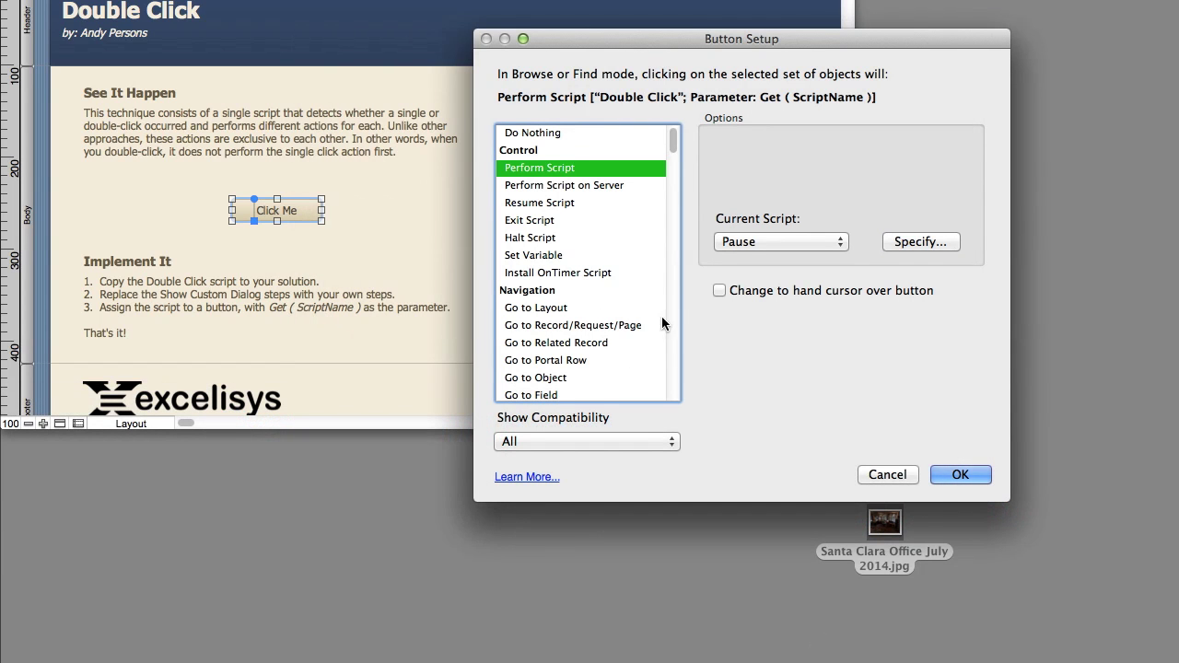
{"action": "left_click", "coordinate": [968, 492]}
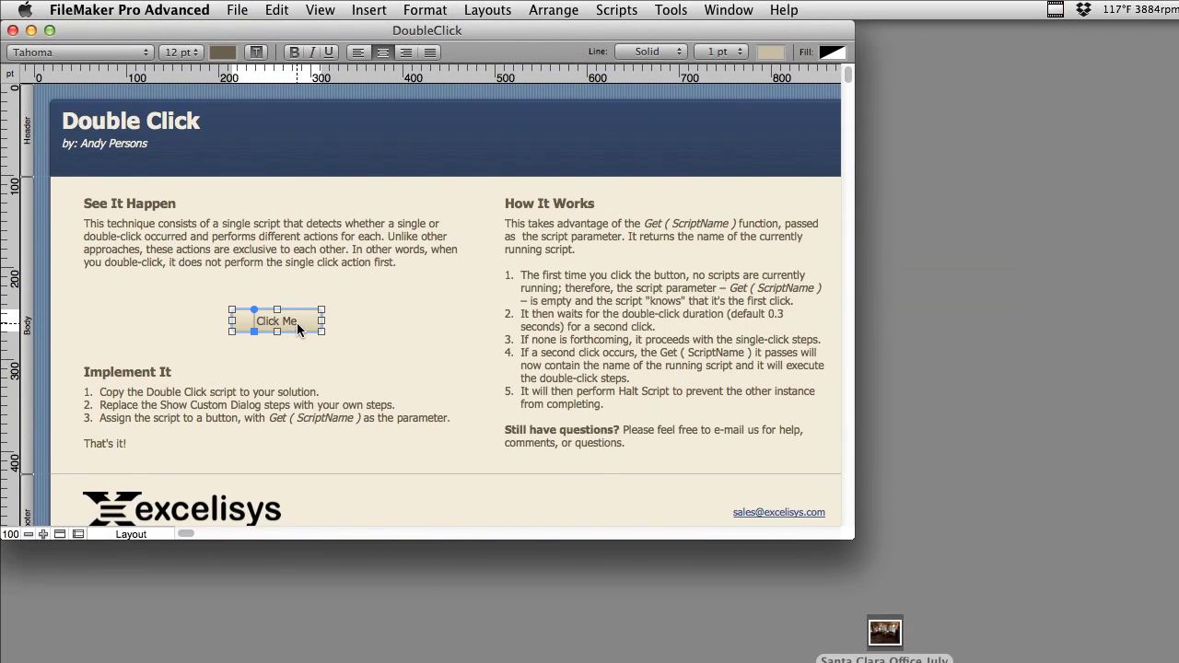
Reopen Click Me's setup, confirm Pause for the running script, and recheck the Get ( ScriptName ) parameter.
{"action": "double_click", "coordinate": [297, 322]}
{"action": "left_click", "coordinate": [772, 351]}
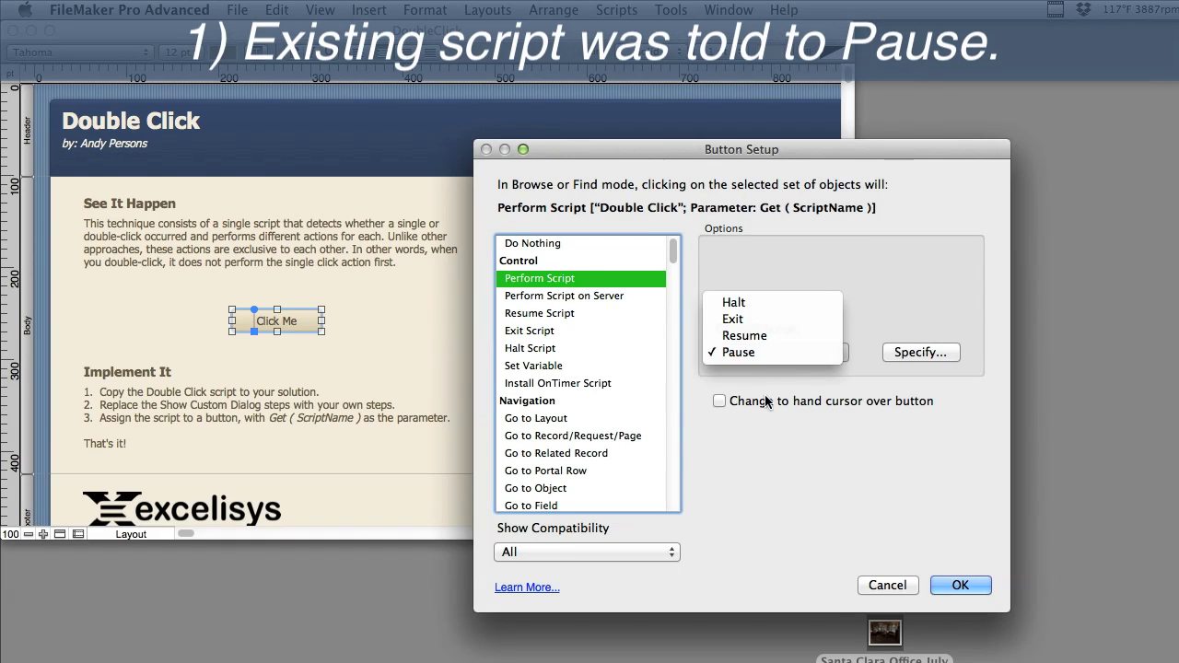
{"action": "left_click", "coordinate": [762, 450]}
{"action": "left_click", "coordinate": [912, 357]}
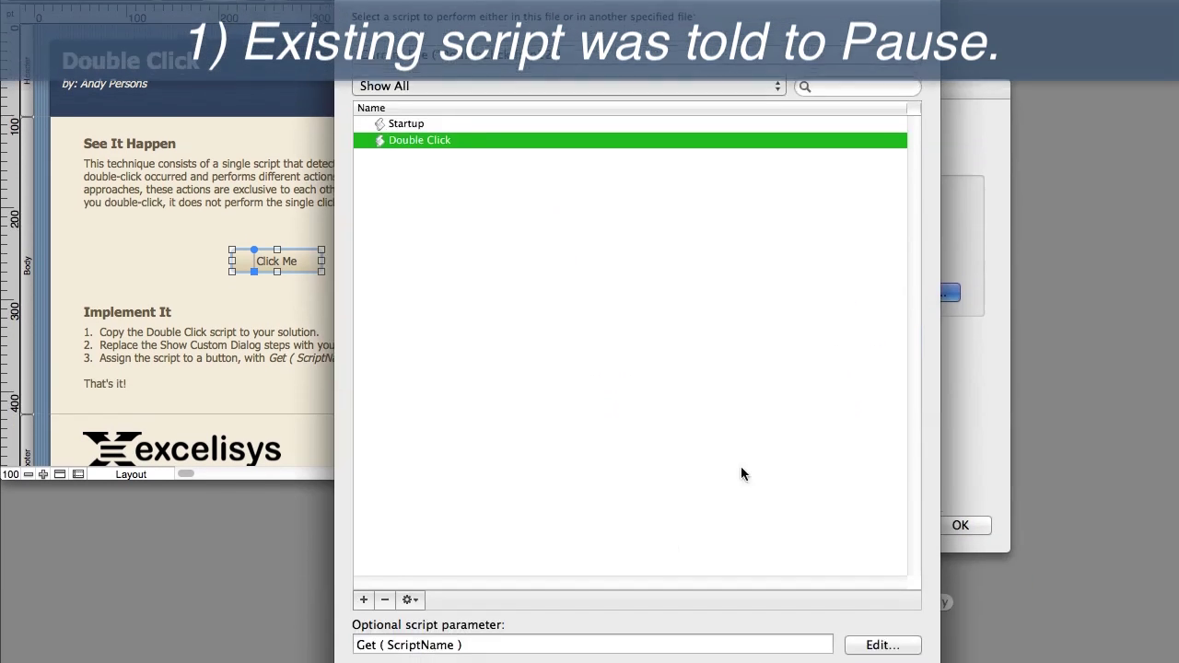
{"action": "triple_click", "coordinate": [534, 590]}
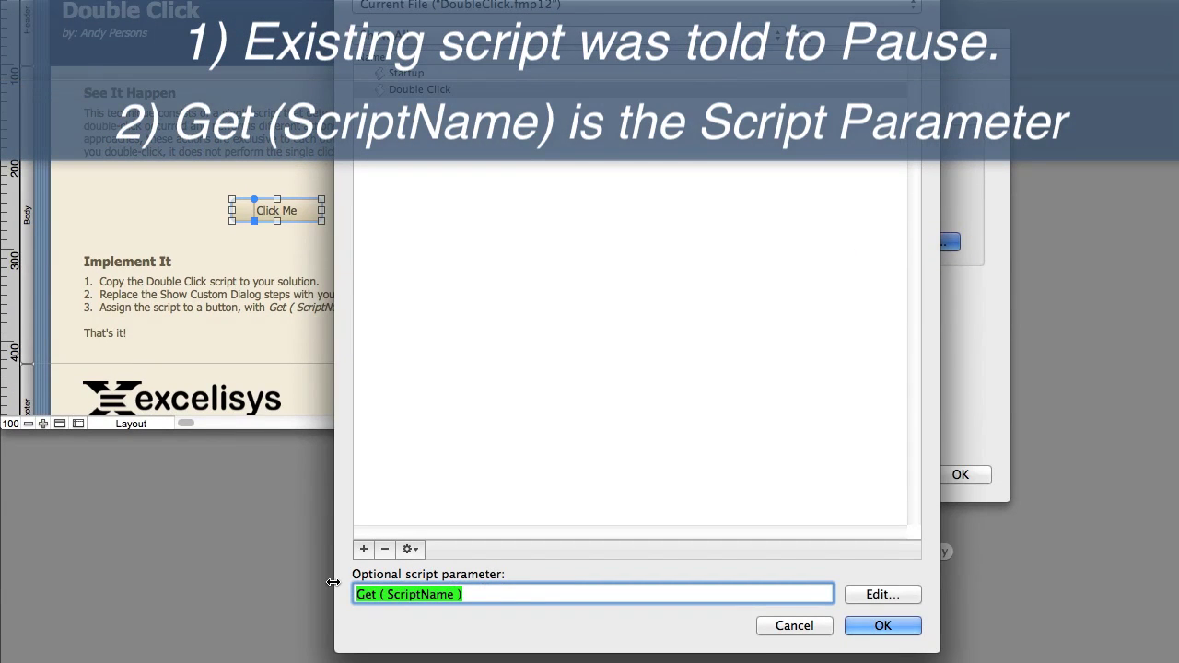
{"action": "left_click", "coordinate": [811, 627]}
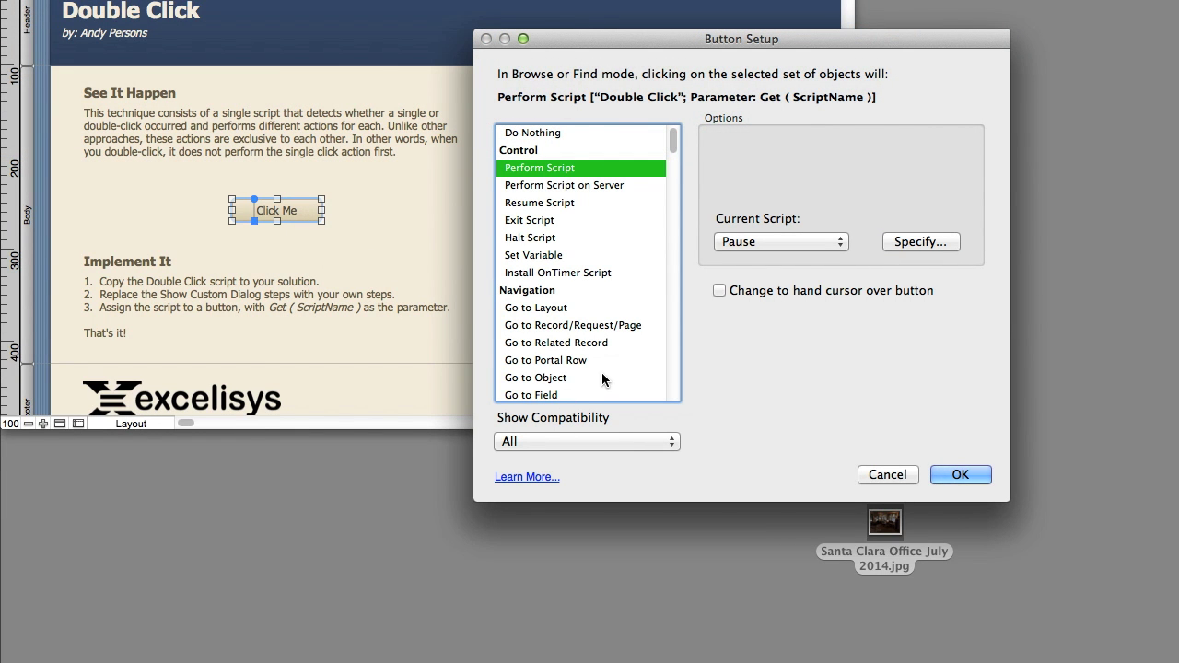
Reopen Specify Script for Click Me, showing Double Click with parameter Get ( ScriptName ).
{"action": "left_click", "coordinate": [942, 242]}
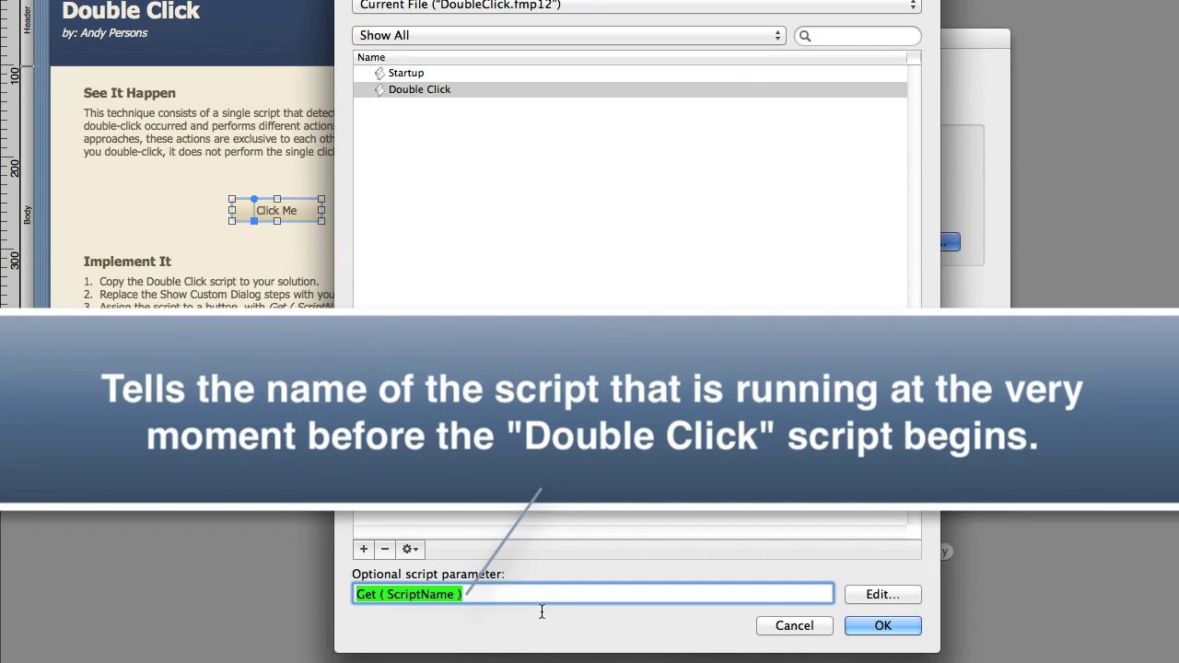
Review the Double Click script choice once more, then cancel Specify Script and Button Setup unchanged.
{"action": "left_click", "coordinate": [417, 92]}
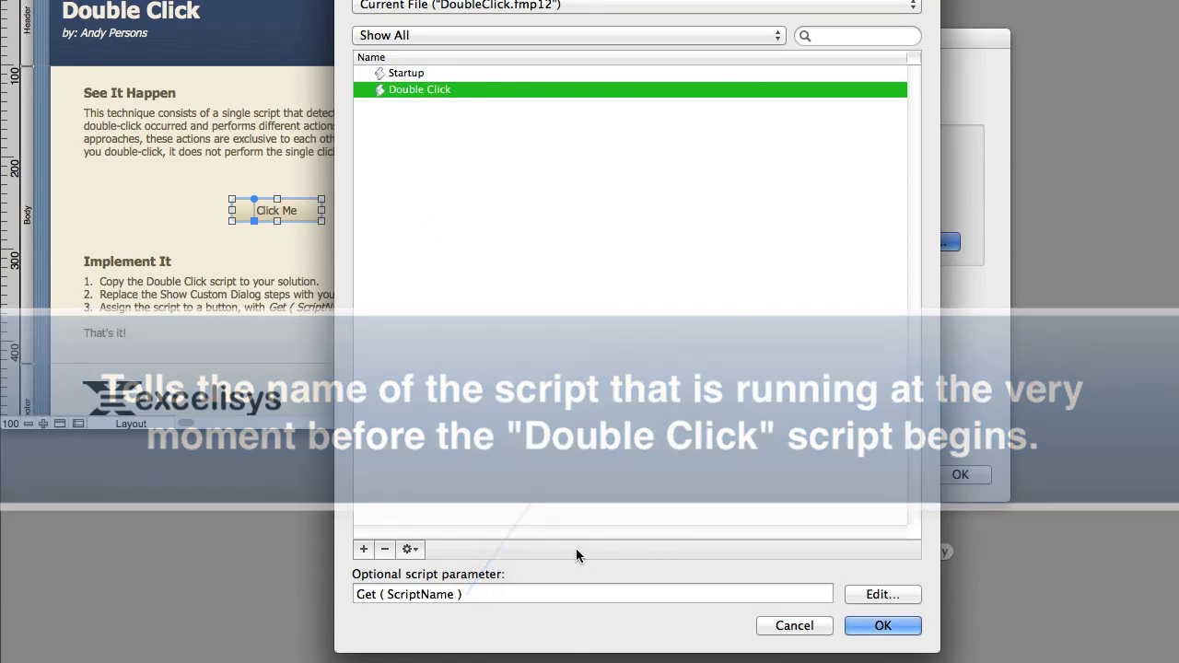
{"action": "left_click", "coordinate": [792, 627]}
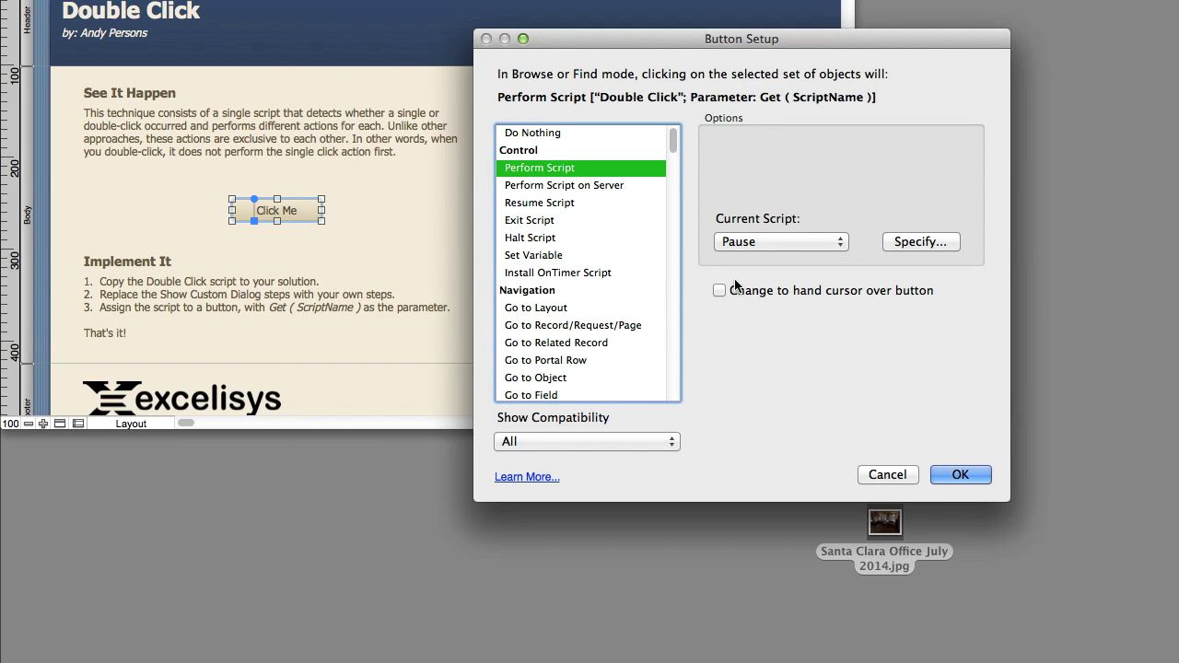
{"action": "left_click", "coordinate": [912, 243]}
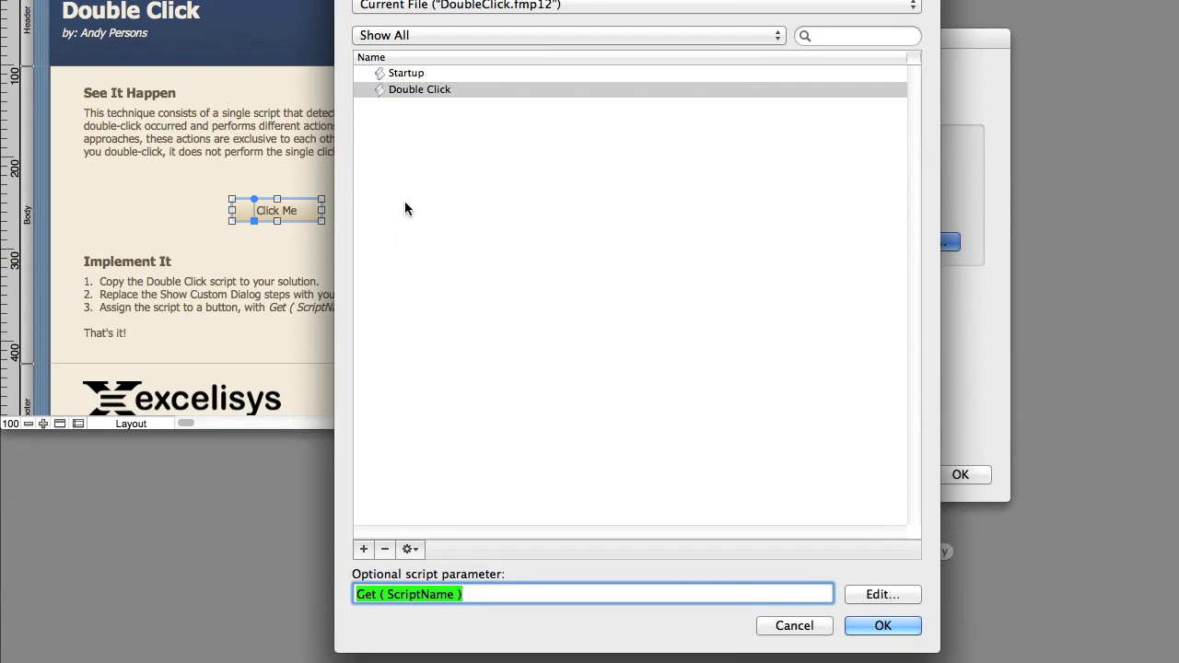
{"action": "left_click", "coordinate": [480, 597]}
{"action": "left_click", "coordinate": [812, 624]}
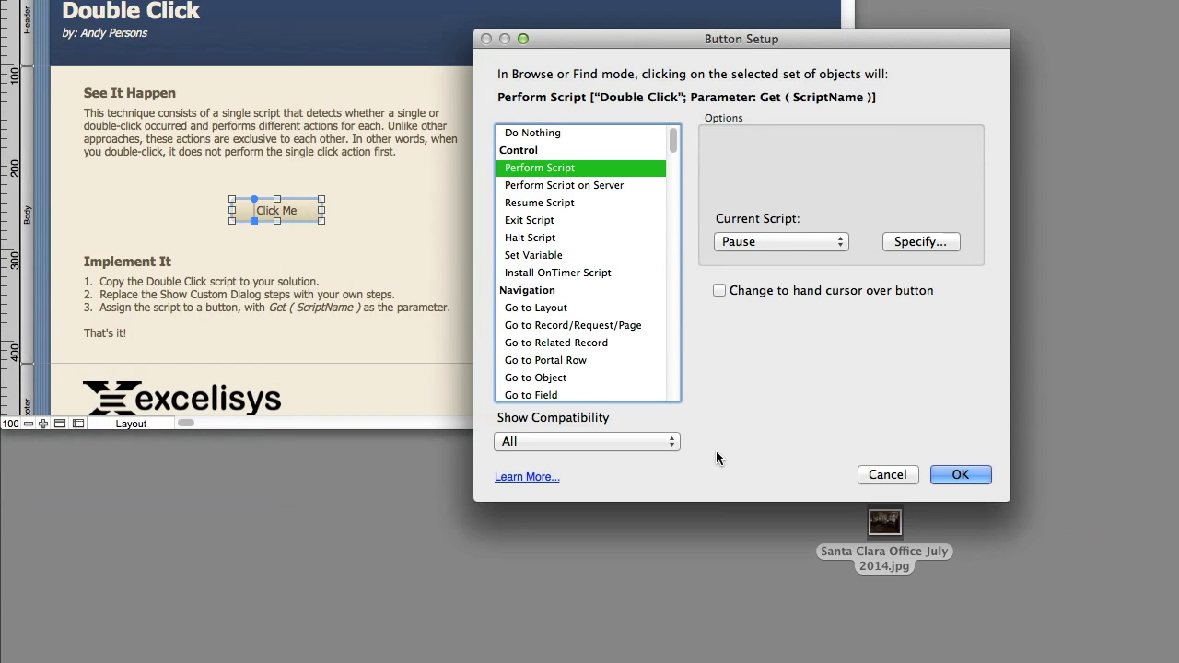
{"action": "left_click", "coordinate": [866, 474]}
Reopen the Double Click script and select its parameter-equals-script-name If step and 'Double click!' dialog step.
{"action": "left_click", "coordinate": [616, 9]}
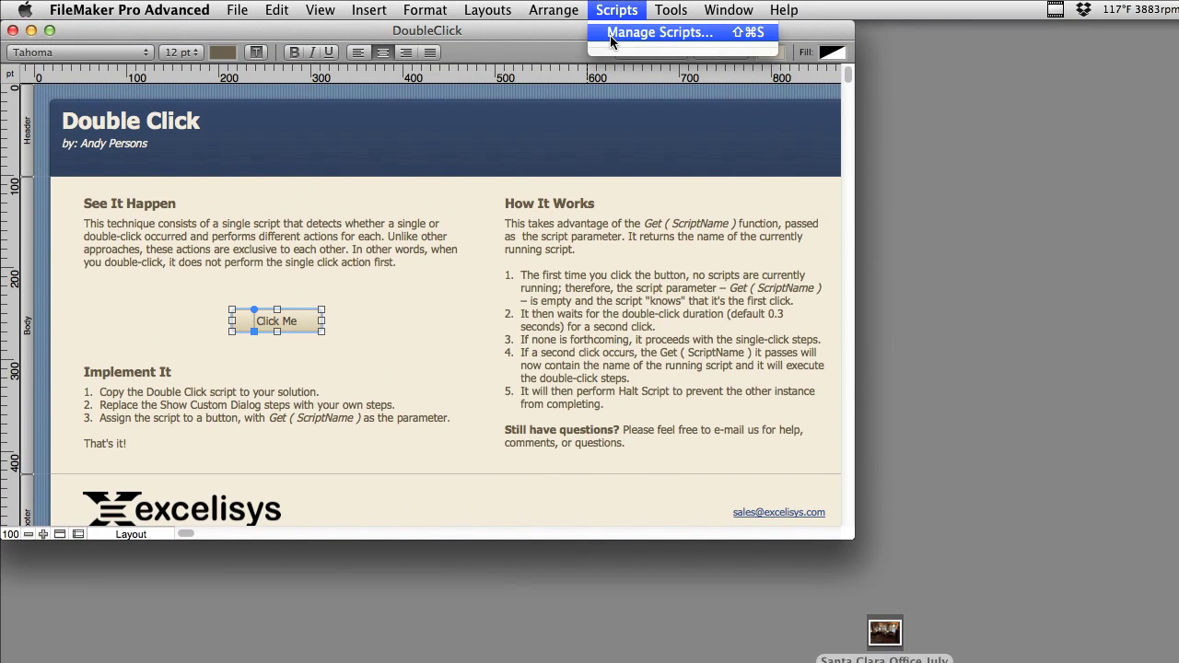
{"action": "left_click", "coordinate": [645, 33]}
{"action": "double_click", "coordinate": [416, 137]}
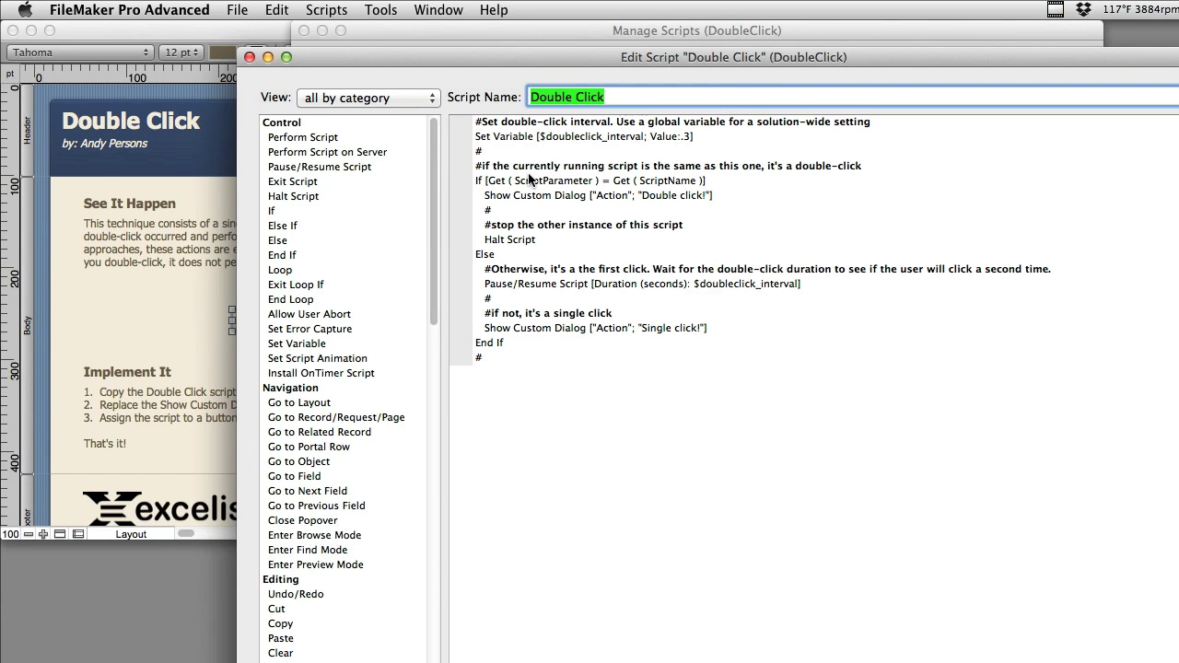
{"action": "left_click", "coordinate": [629, 183]}
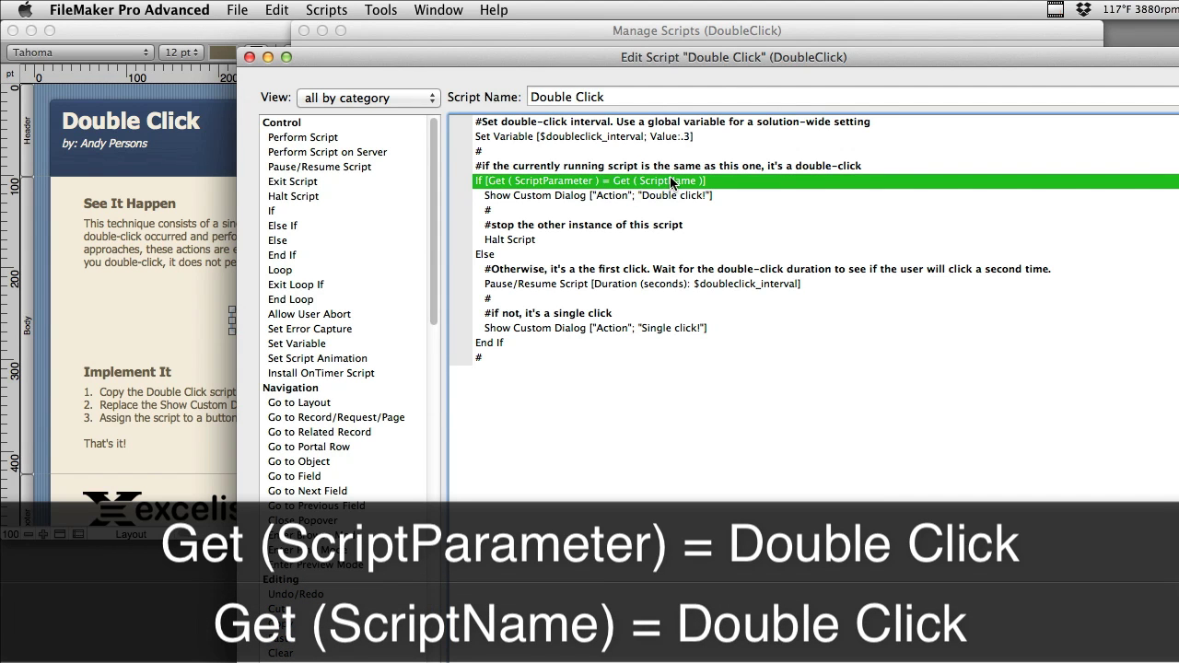
{"action": "left_click", "coordinate": [651, 196]}
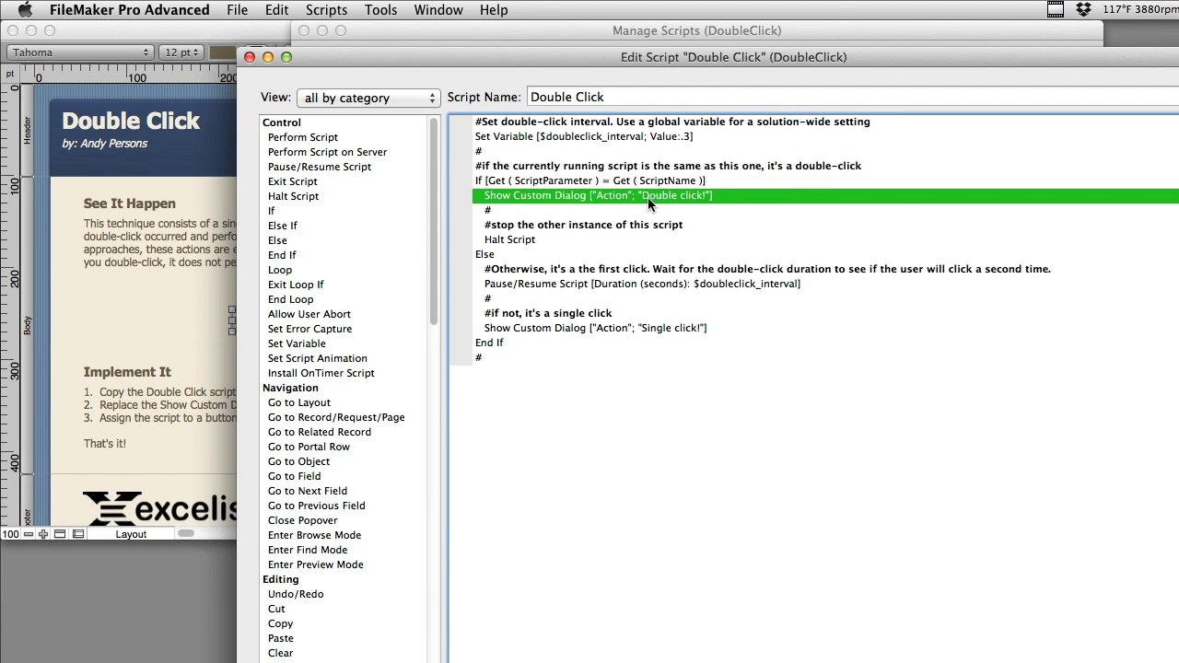